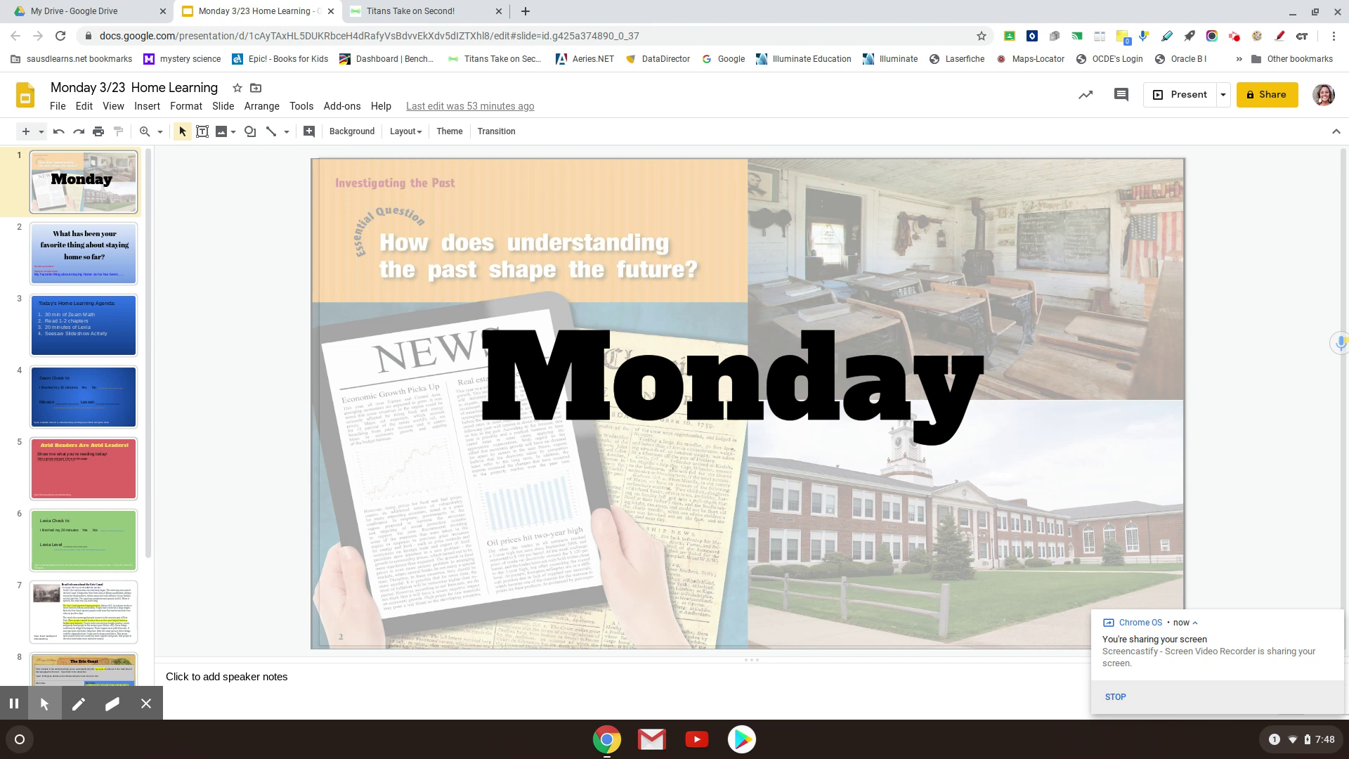
# Download the Monday 3/23 Home Learning slides as a PDF and return to the Seesaw class tab.
pyautogui.scroll(-3, 75, 255)
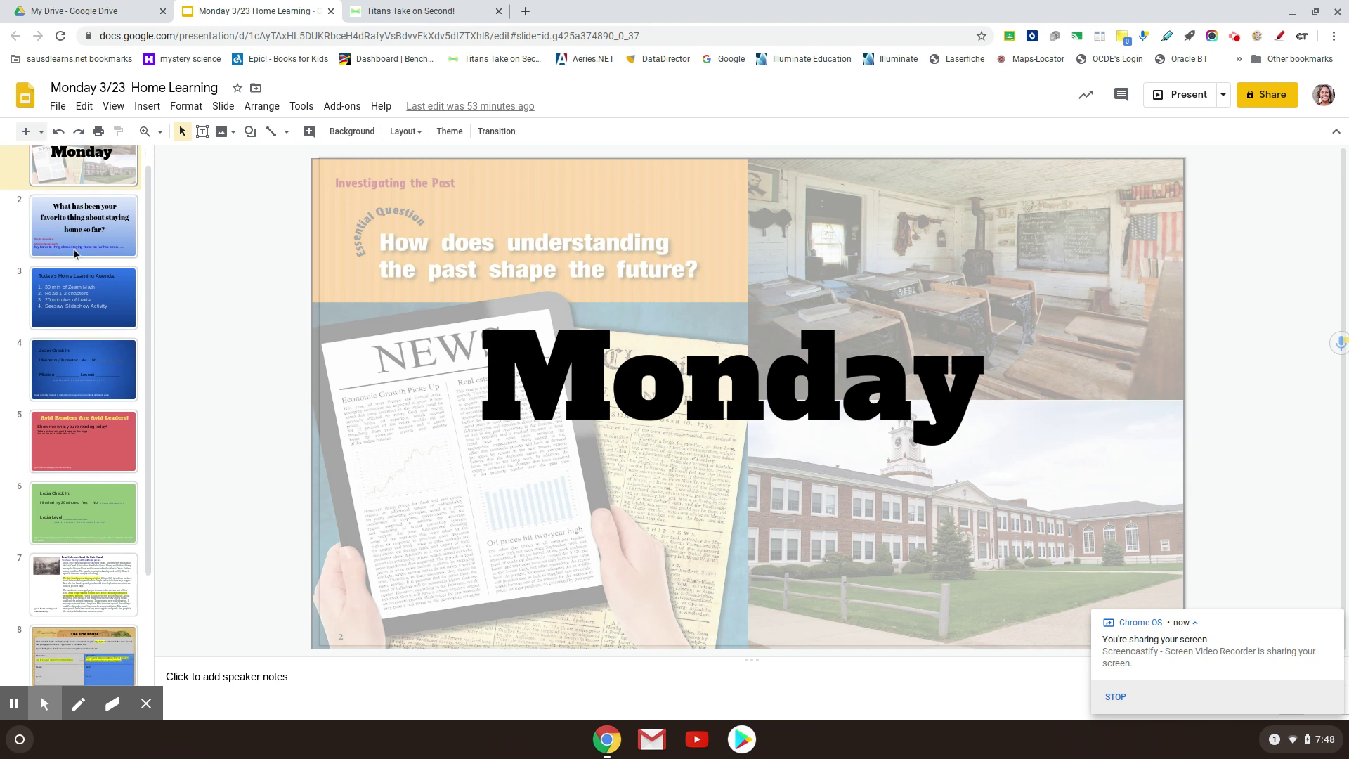
pyautogui.scroll(-2, 75, 255)
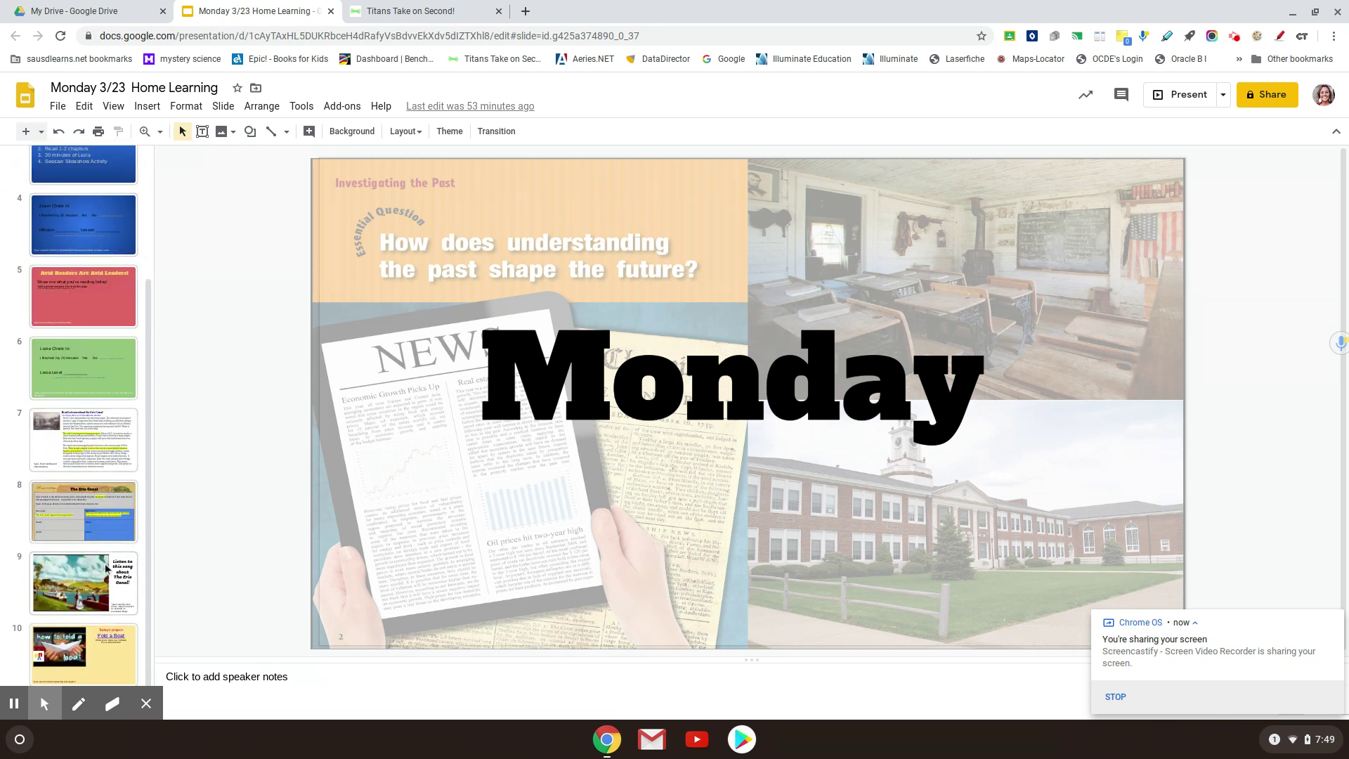
pyautogui.scroll(3, 106, 567)
pyautogui.scroll(2, 106, 567)
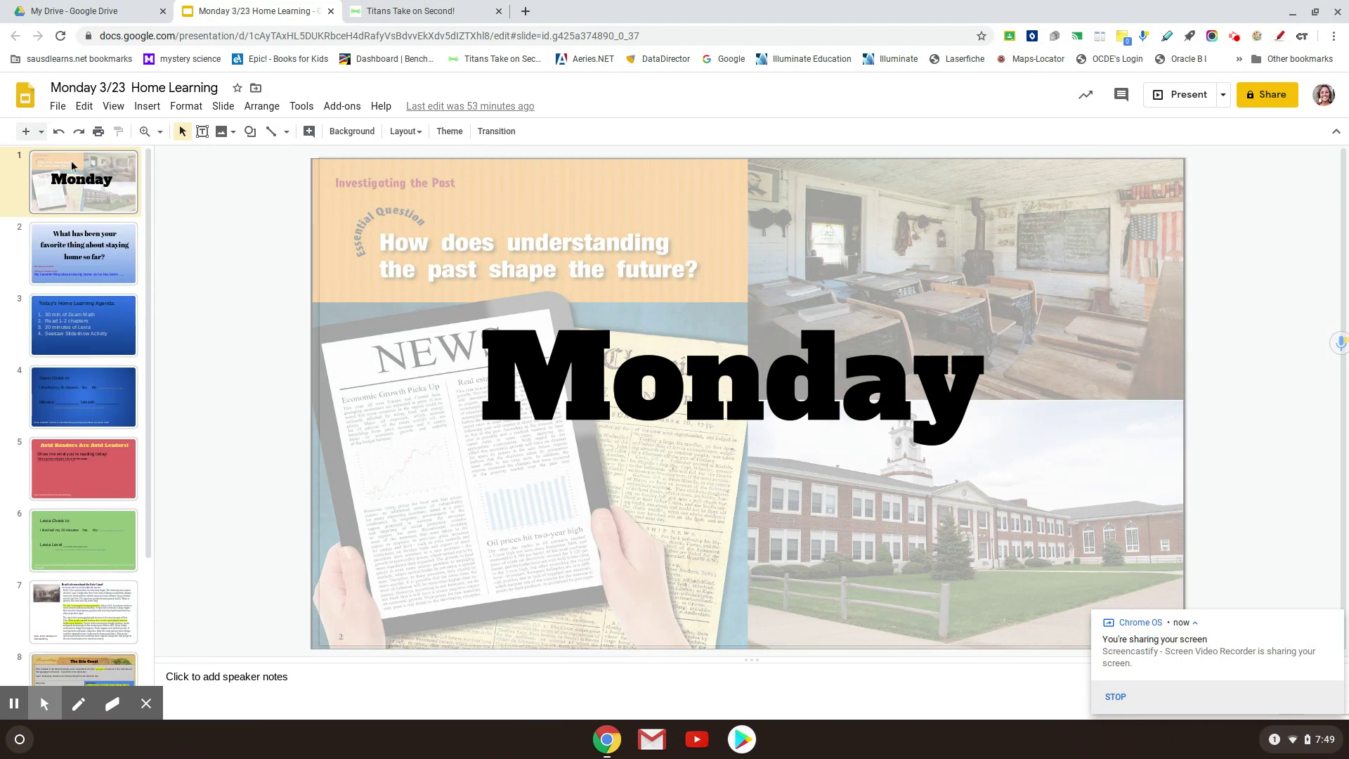
pyautogui.click(57, 107)
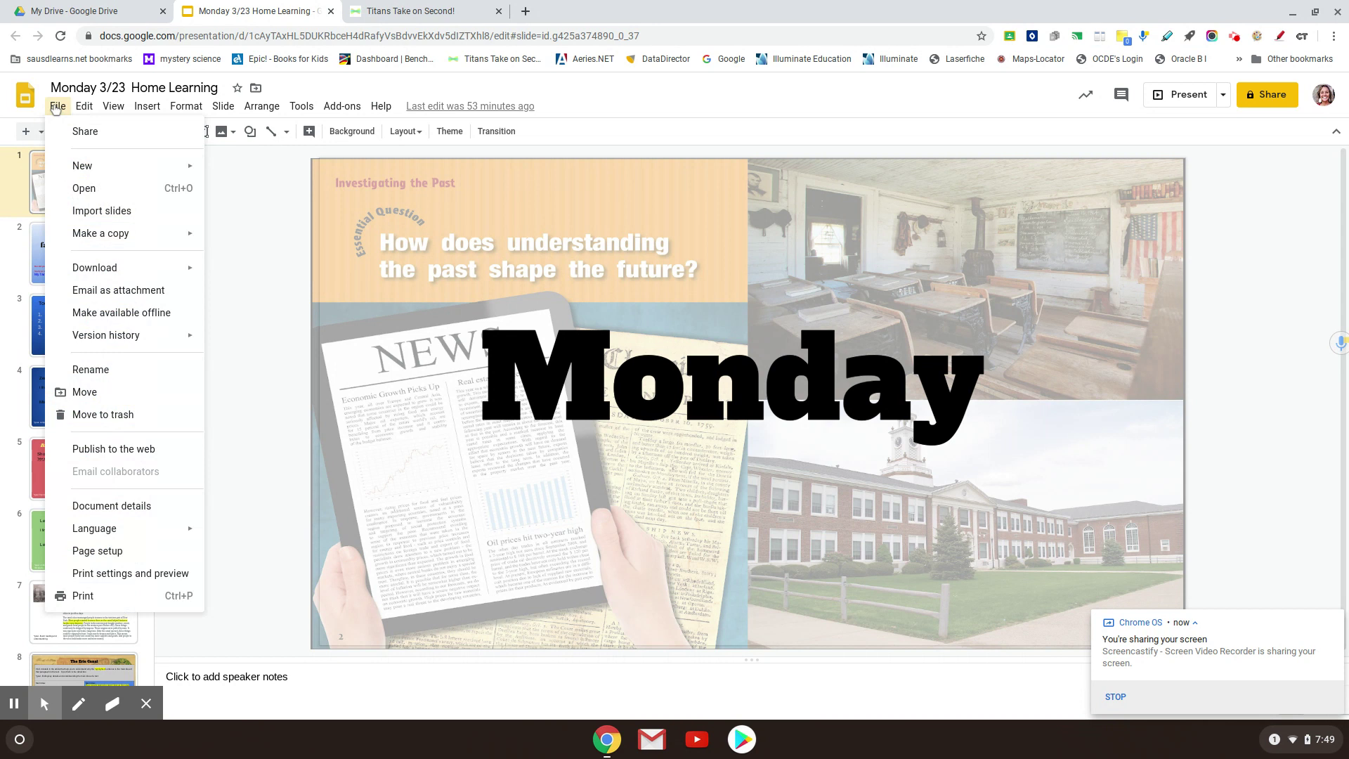
pyautogui.moveTo(93, 271)
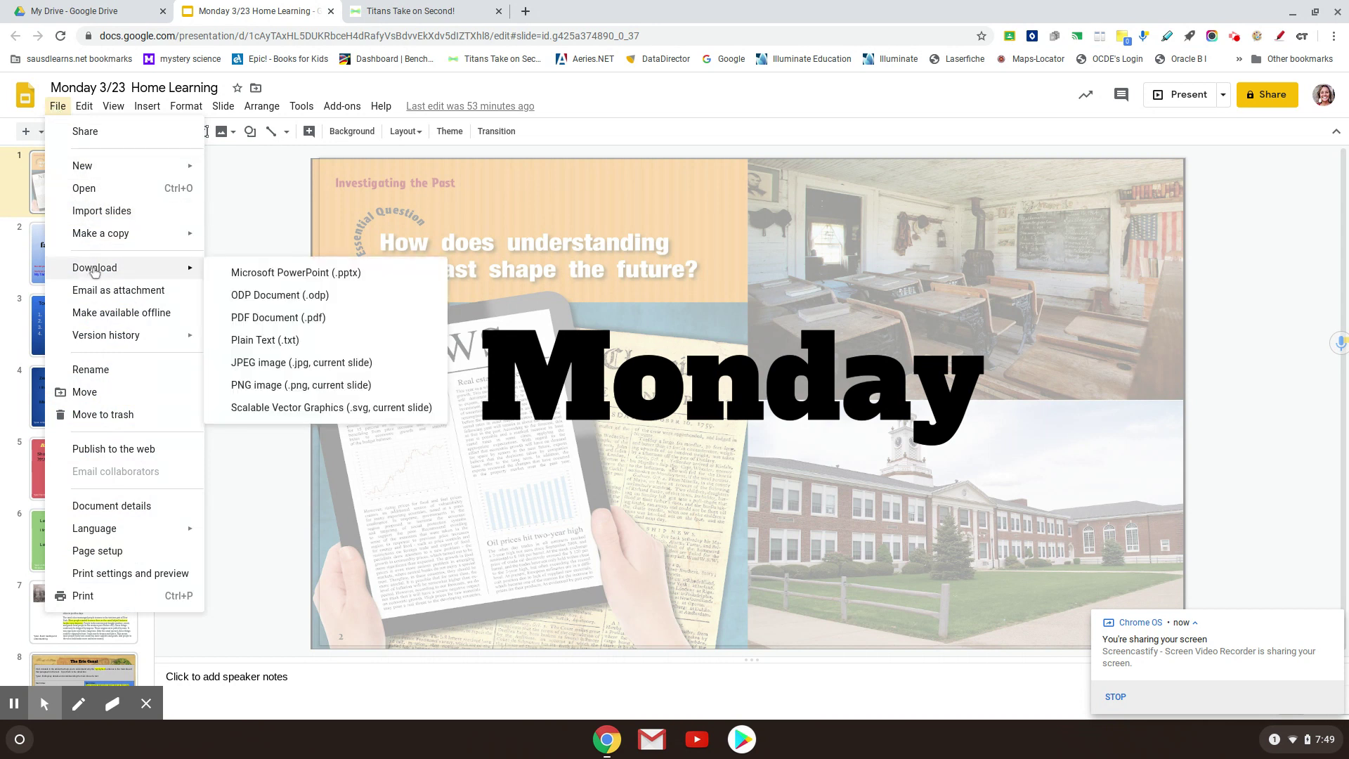
pyautogui.click(301, 321)
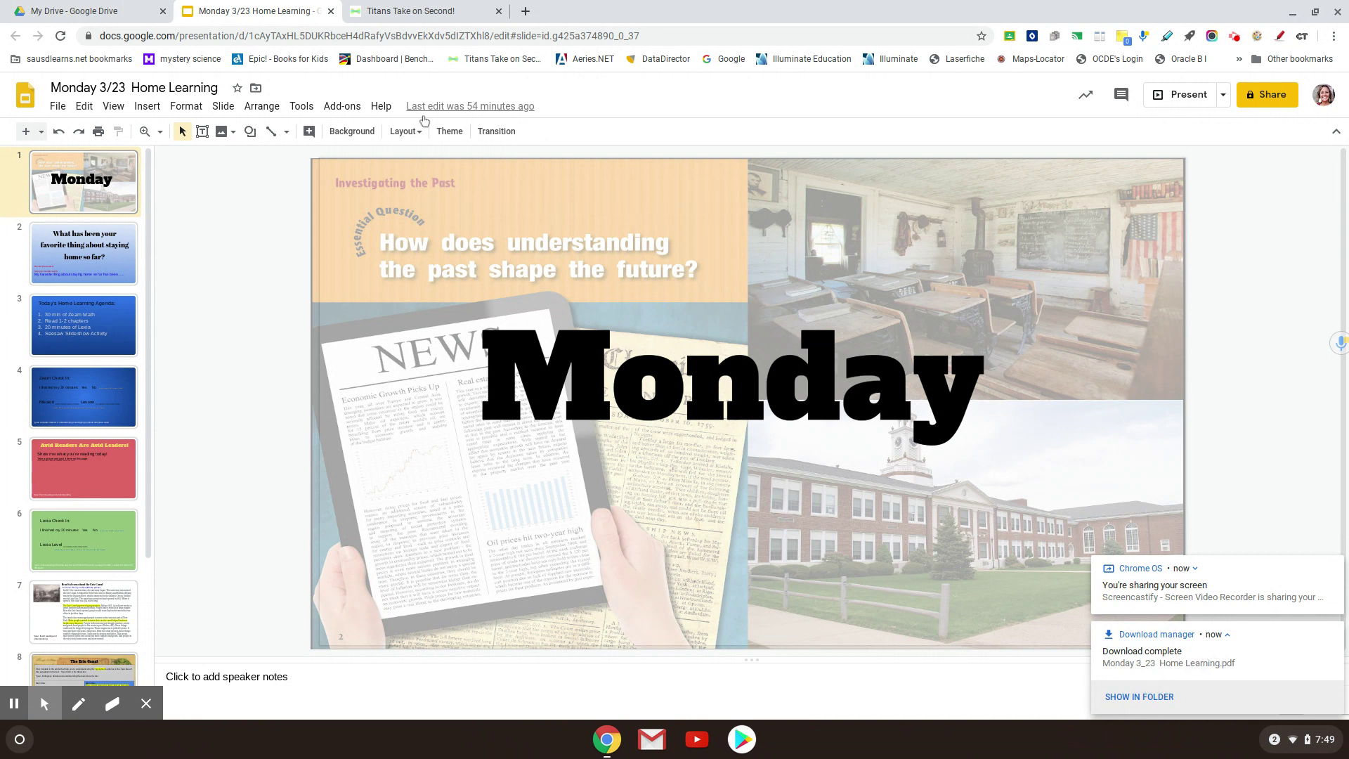
pyautogui.click(436, 14)
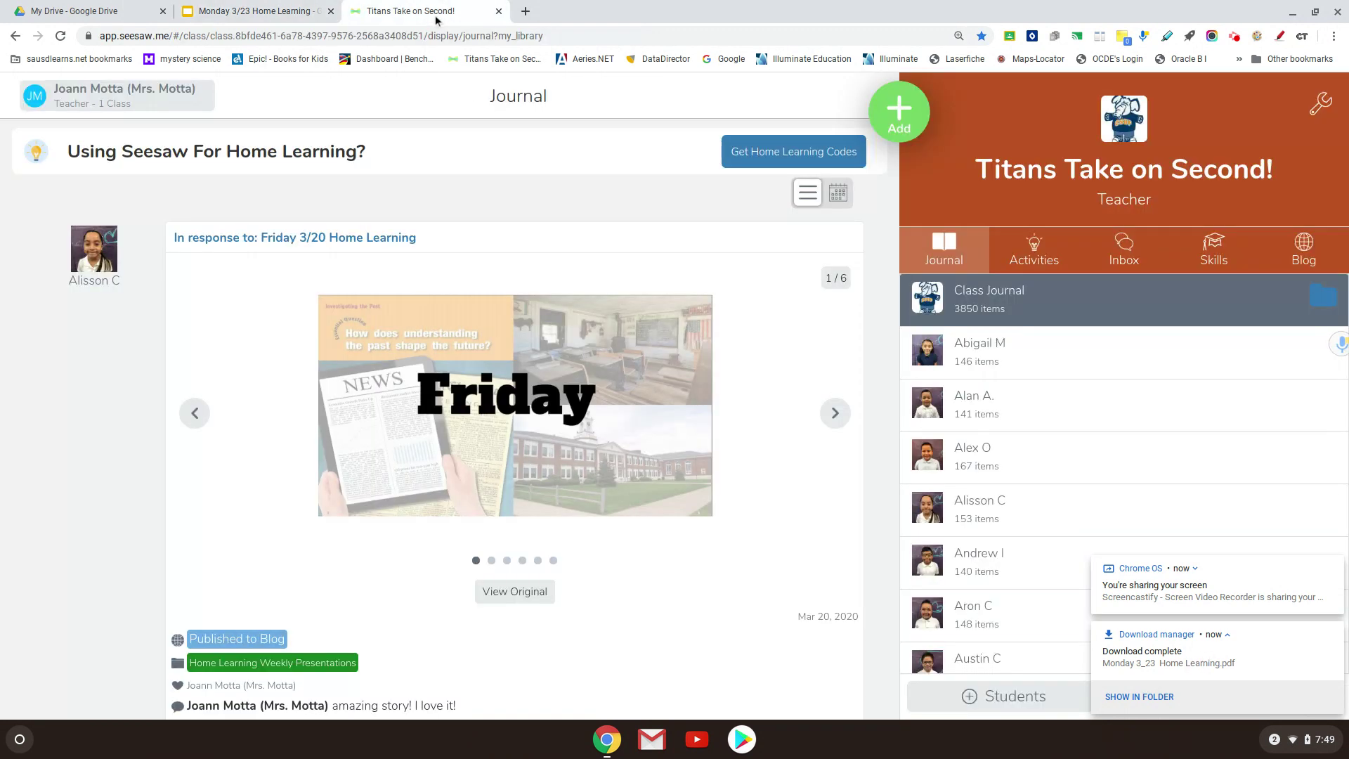
# Create a brand new Seesaw activity and name it 'Monday 3/23 Home Learning'.
pyautogui.click(904, 121)
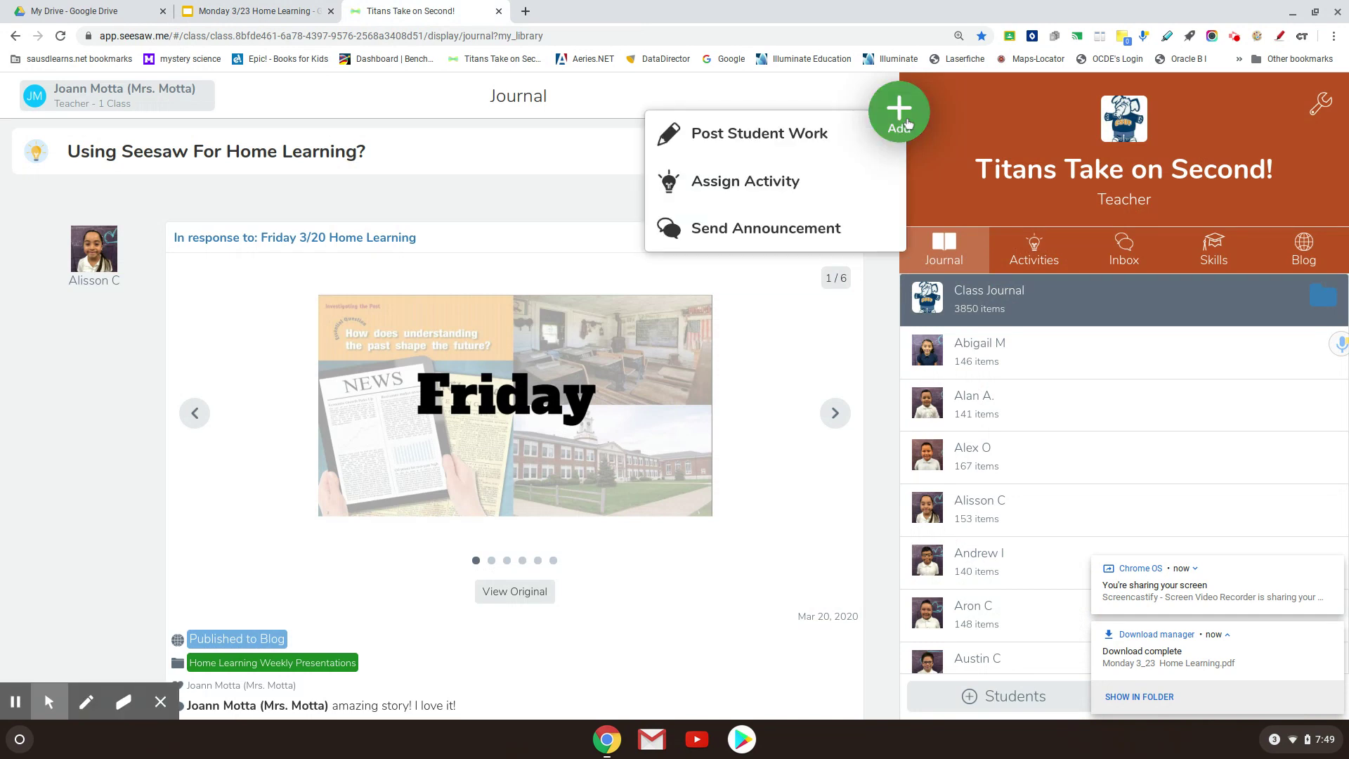
pyautogui.click(790, 182)
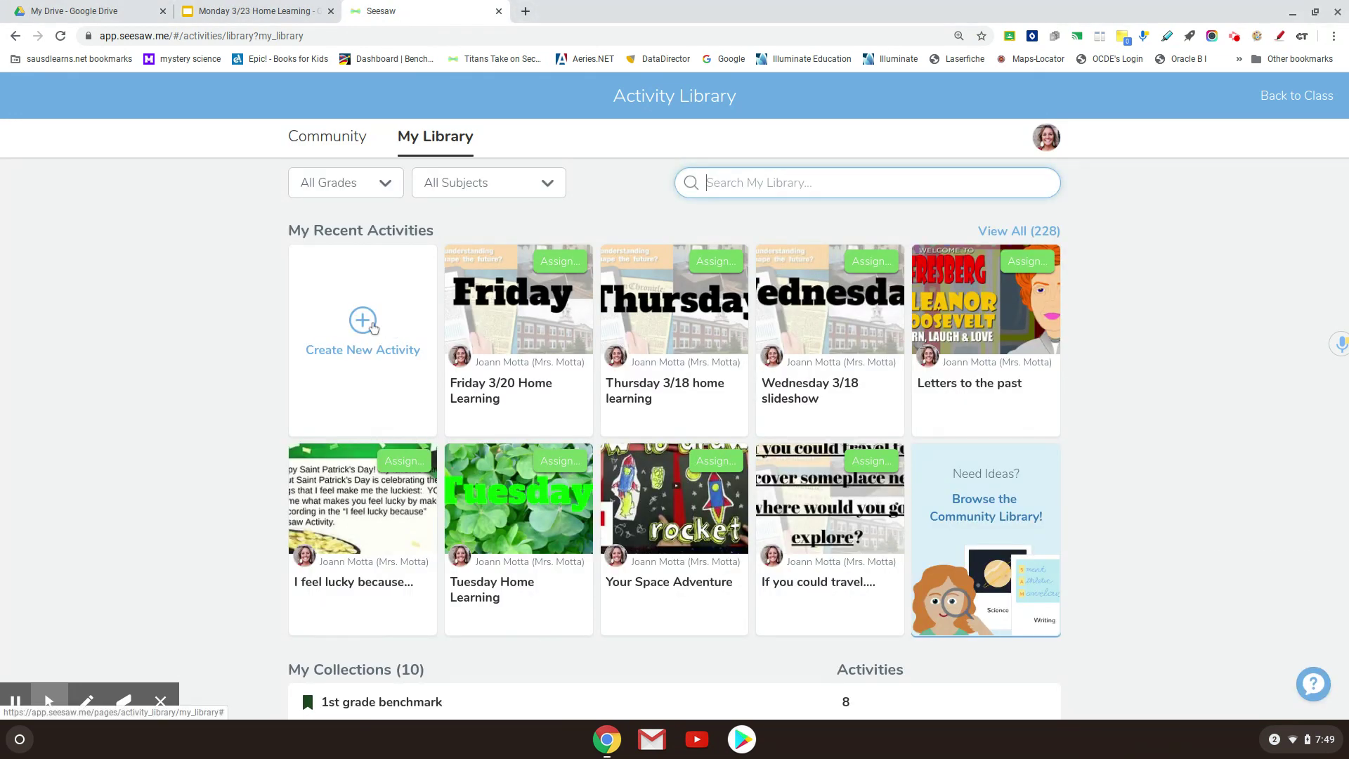
pyautogui.click(372, 326)
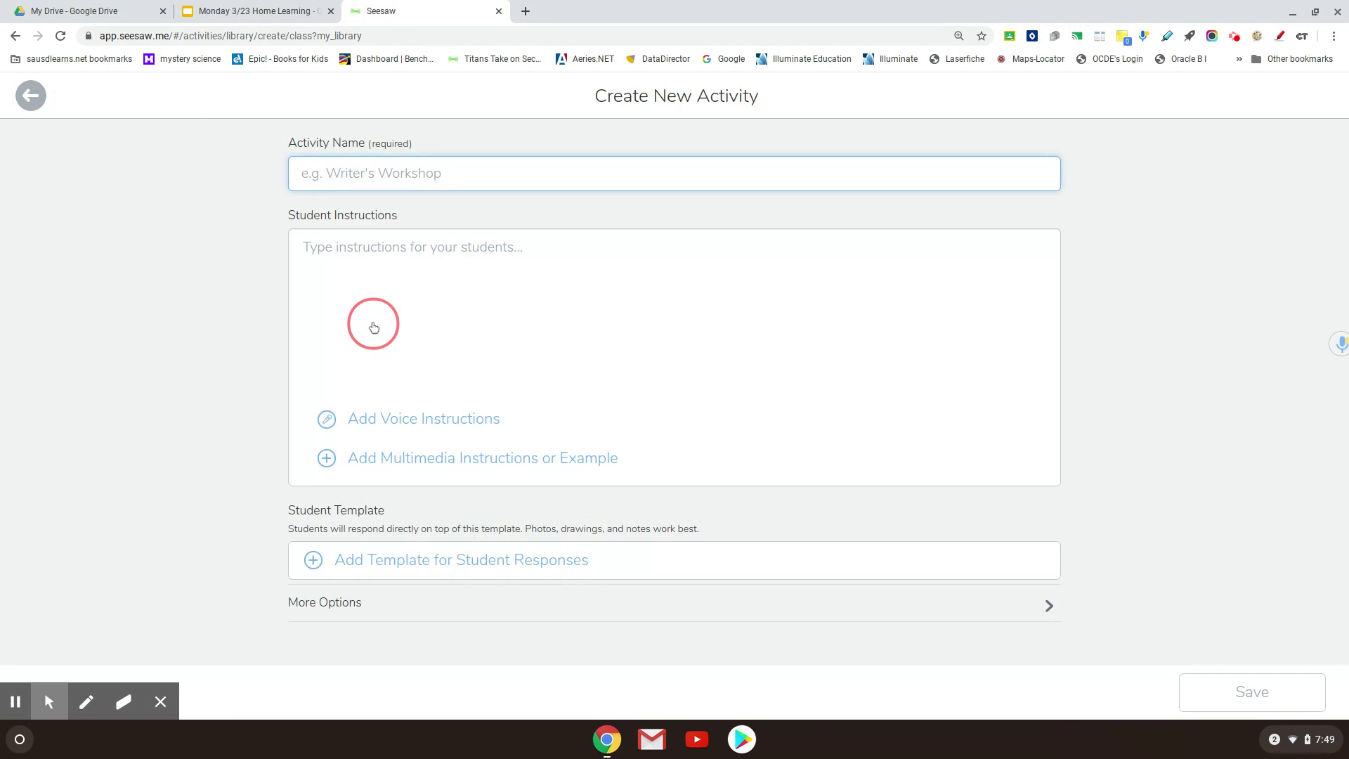
pyautogui.write('Mond')
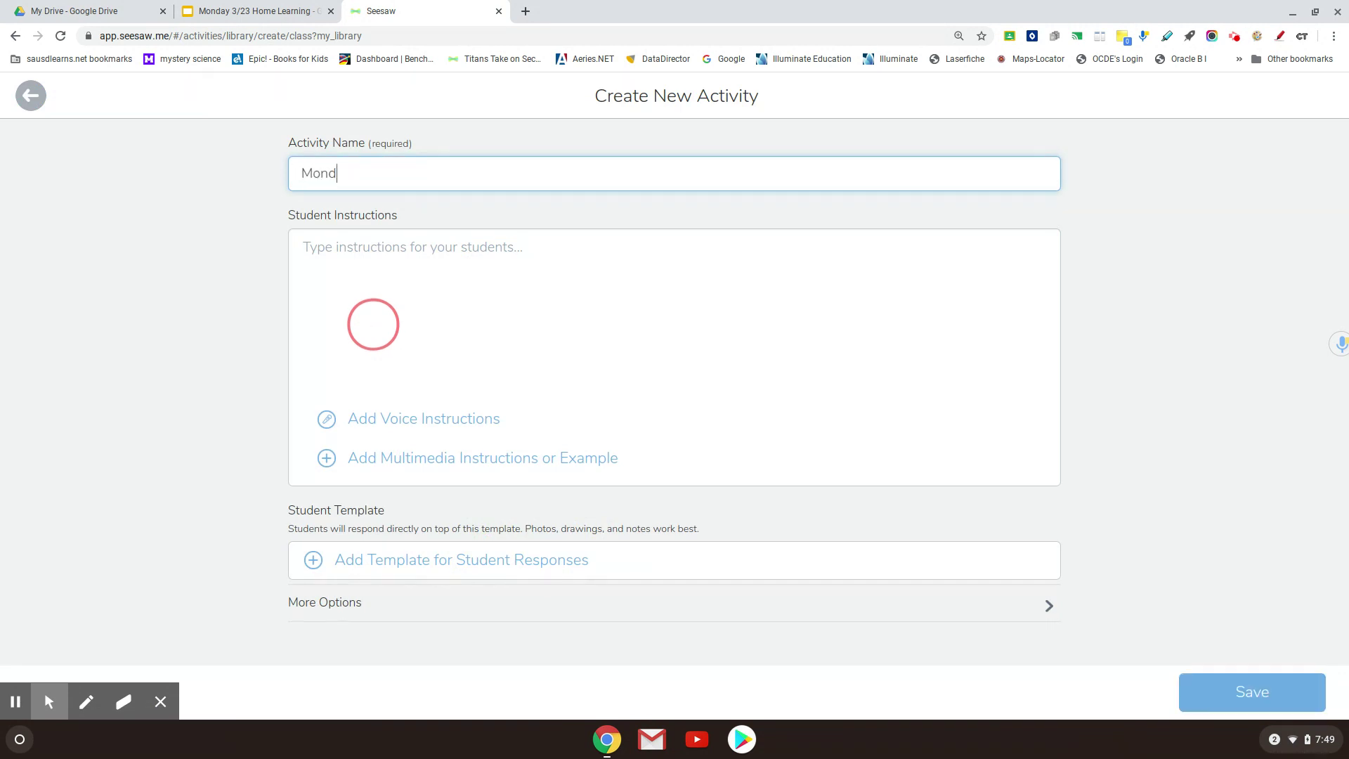
pyautogui.write('ay 3/23 Home Learning')
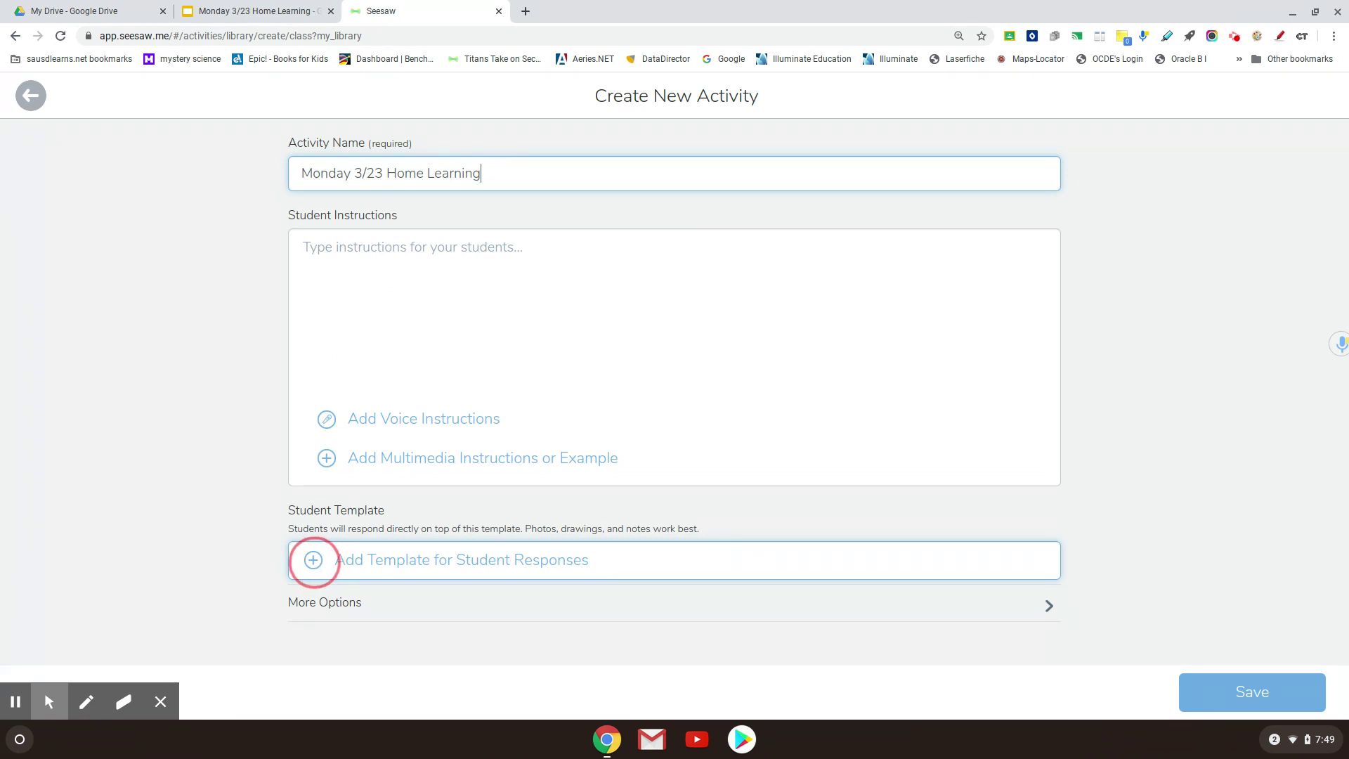
# Upload 'Monday 3_23 Home Learning.pdf' from Recent files as the 10-page student response template.
pyautogui.click(314, 560)
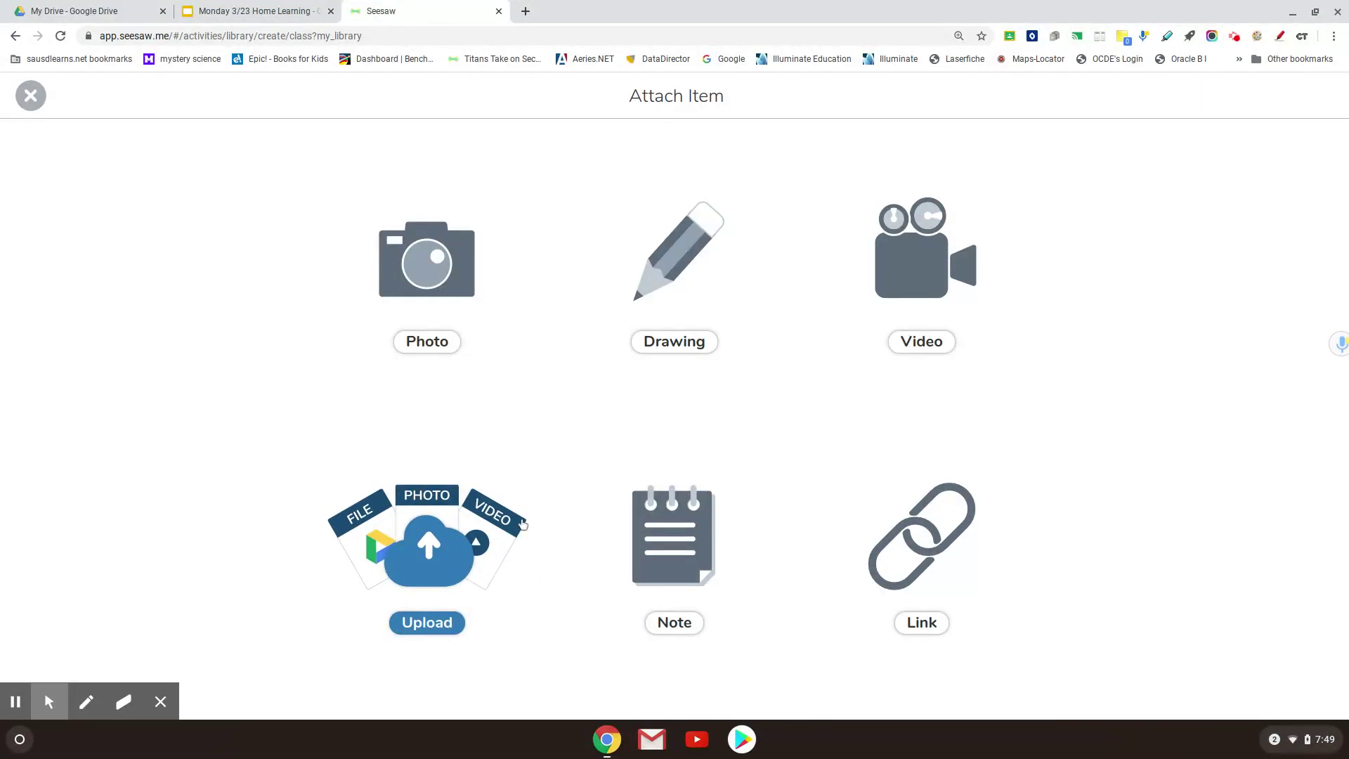
pyautogui.click(441, 564)
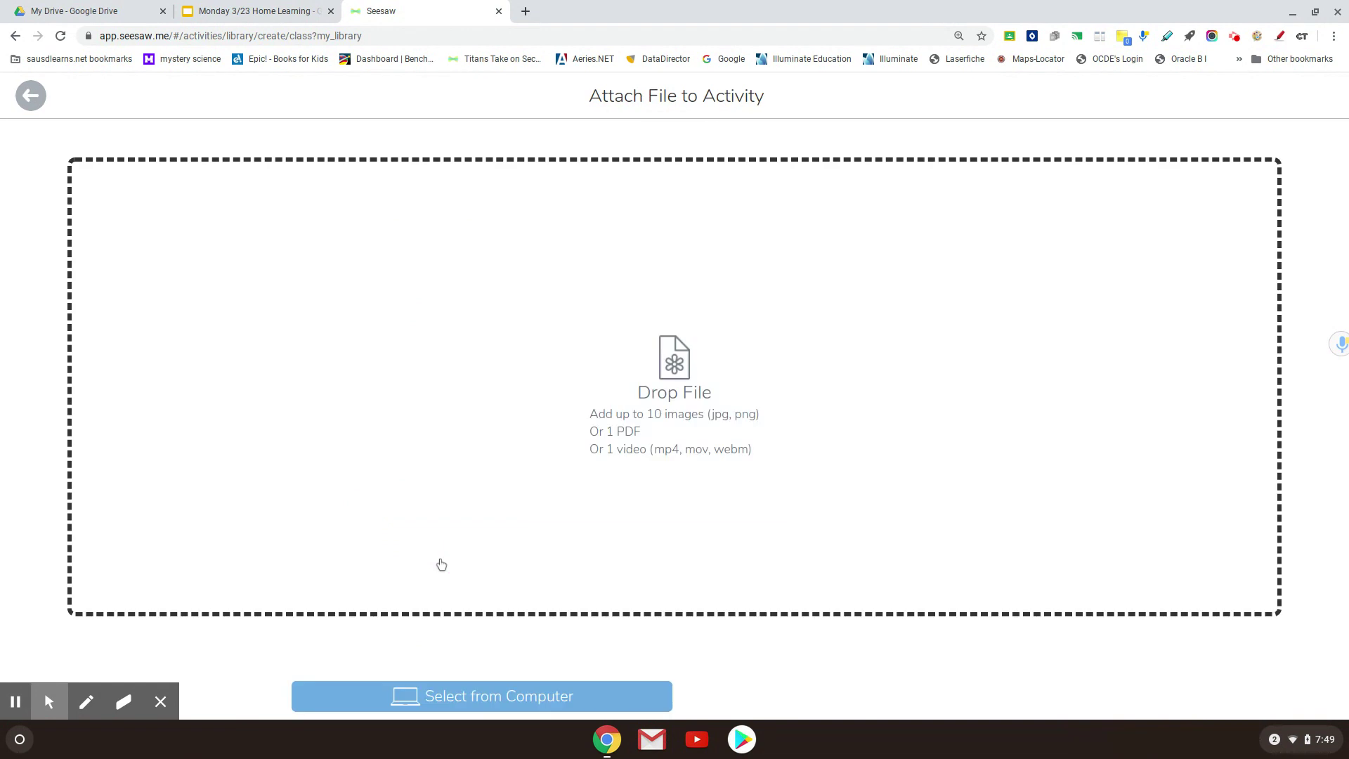
pyautogui.click(528, 696)
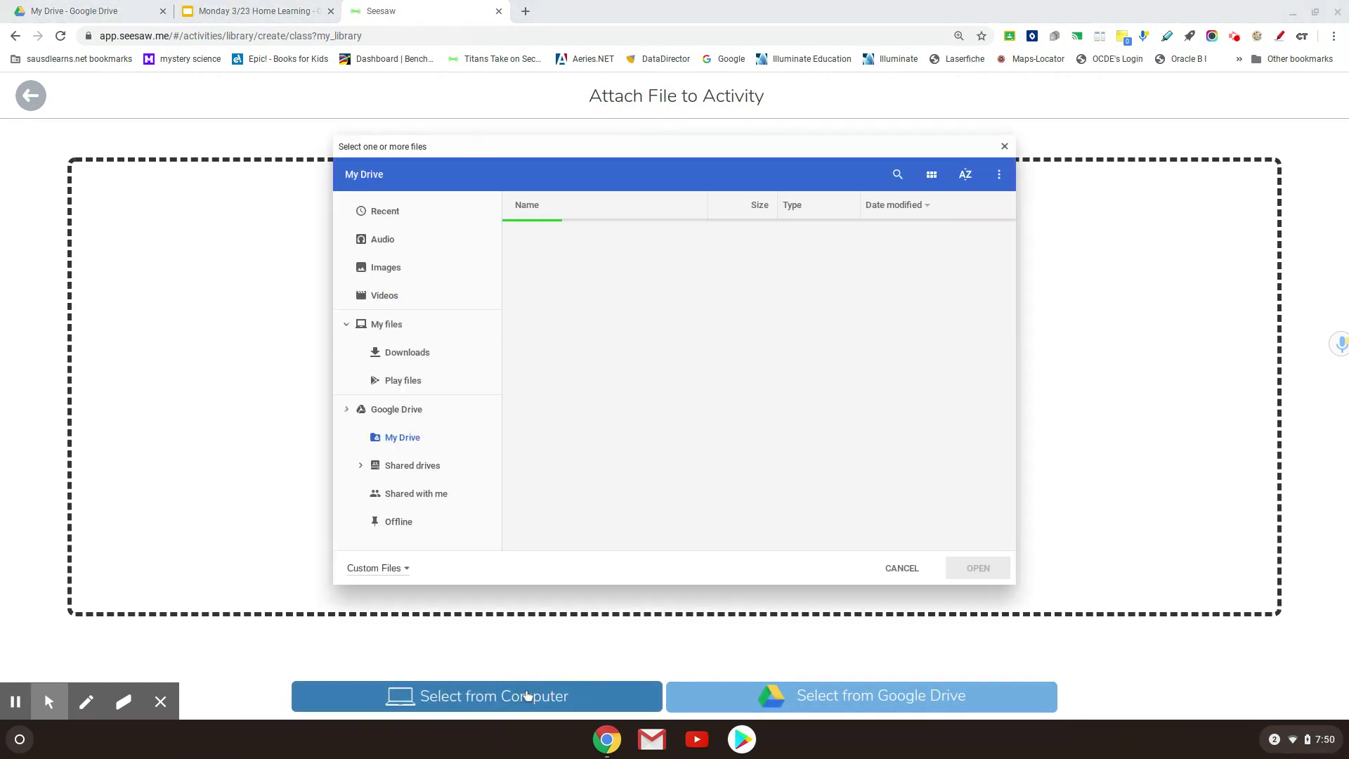
pyautogui.click(376, 218)
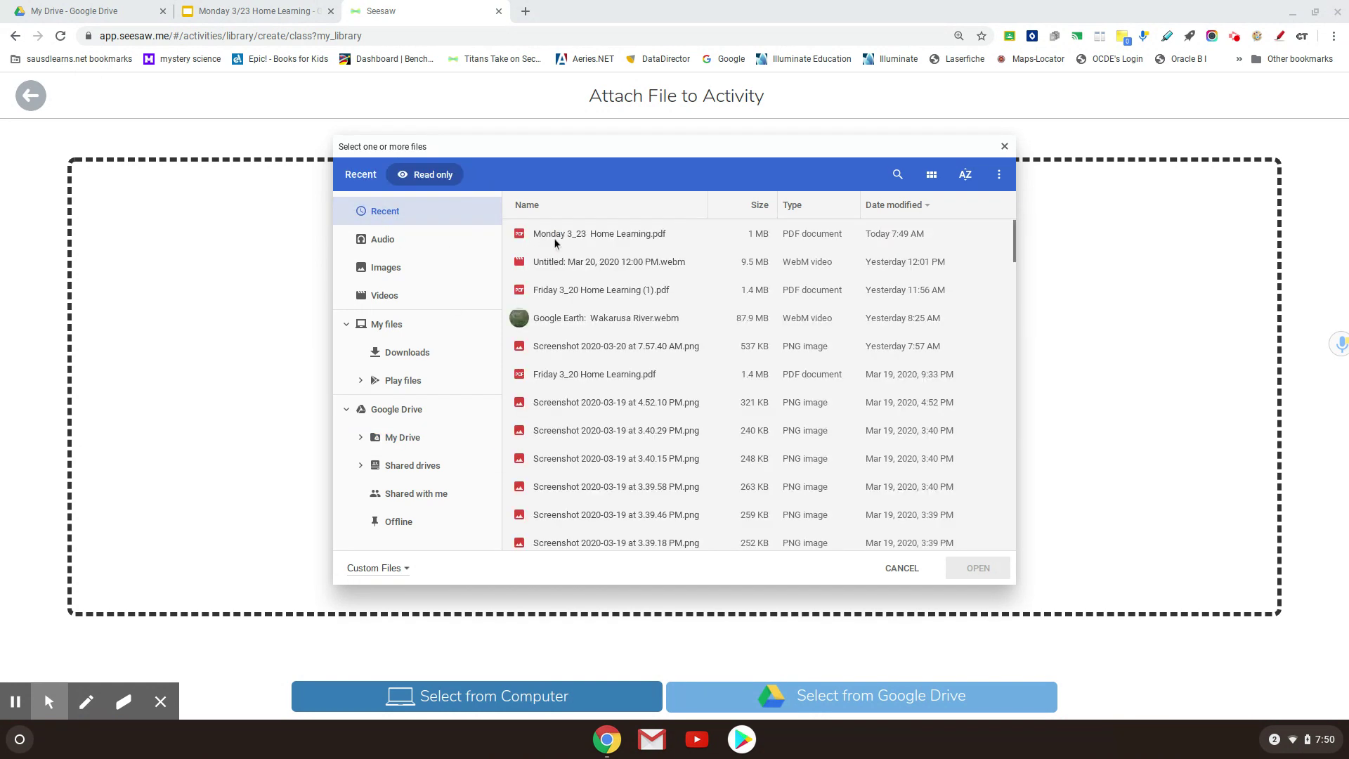
pyautogui.click(559, 240)
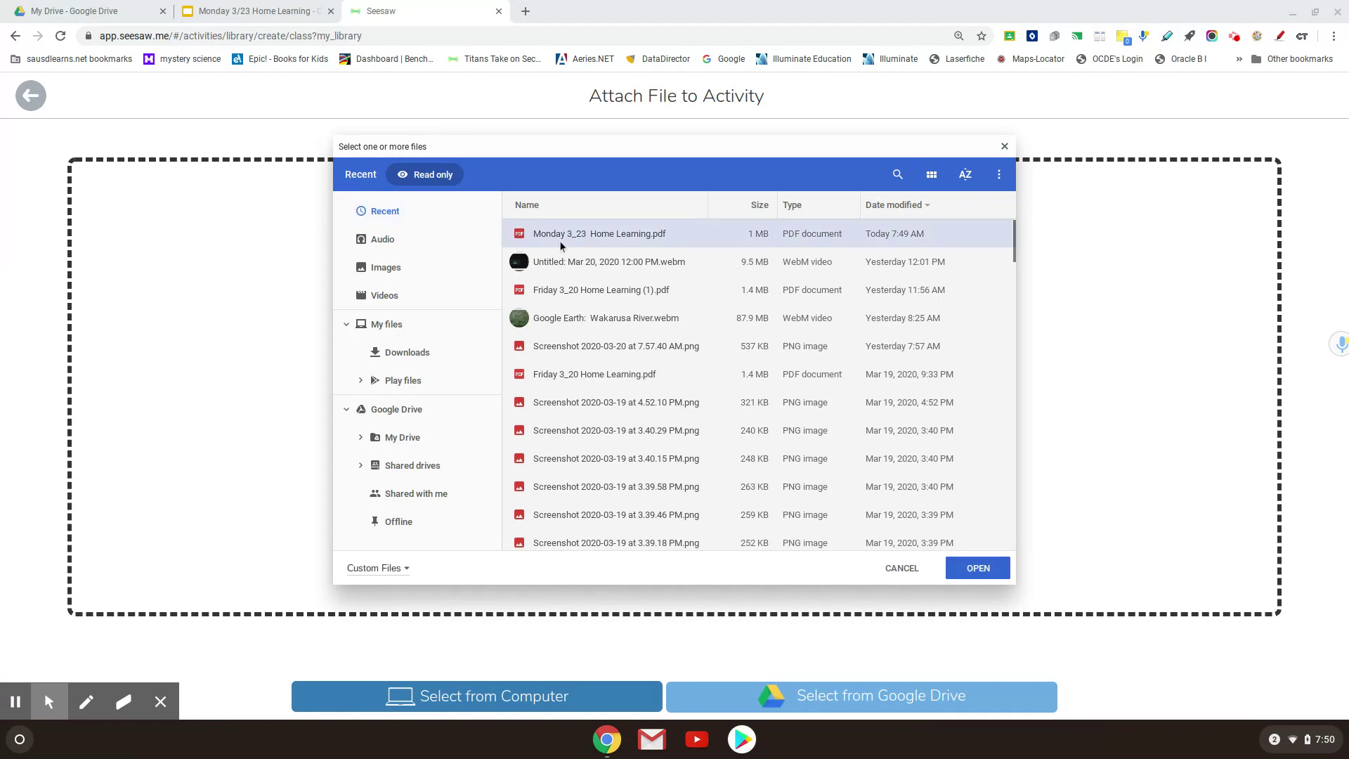
pyautogui.click(963, 578)
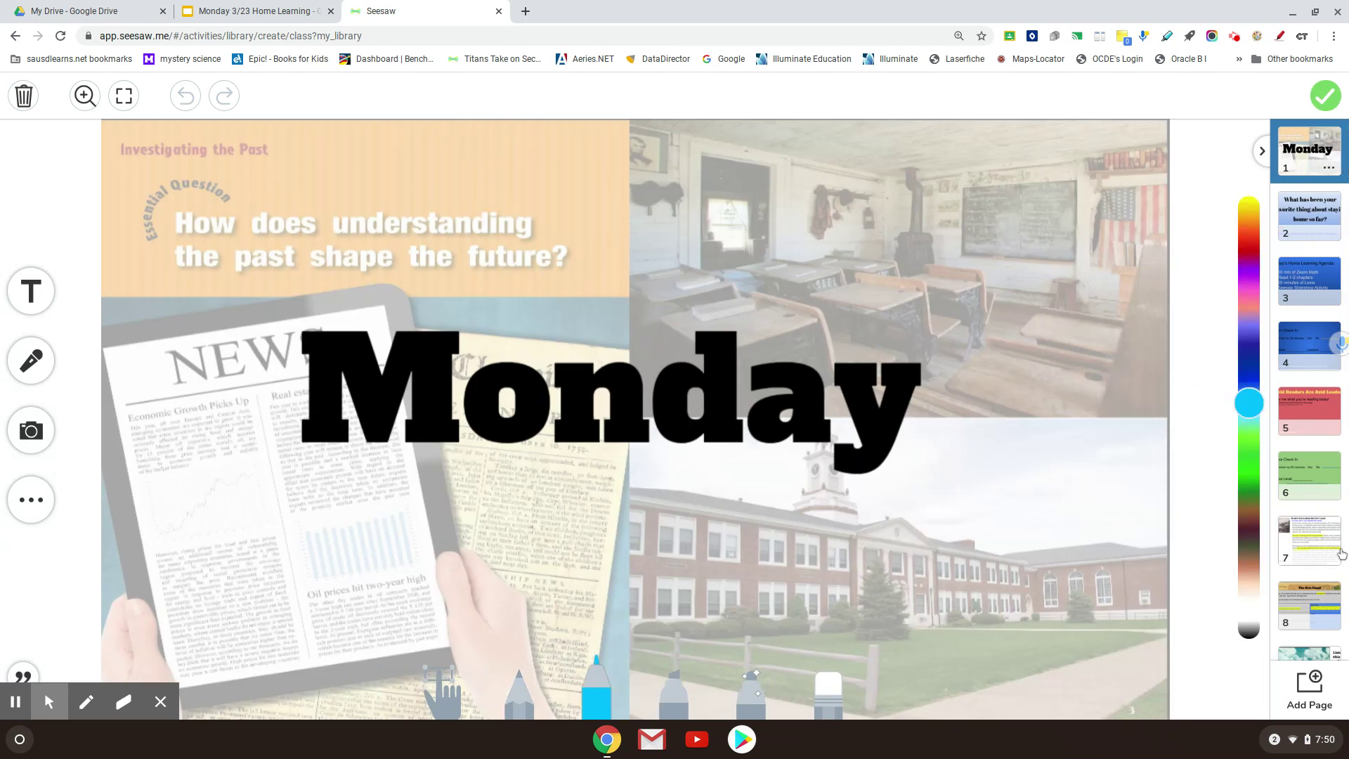
pyautogui.scroll(-3, 1339, 492)
pyautogui.scroll(3, 1332, 281)
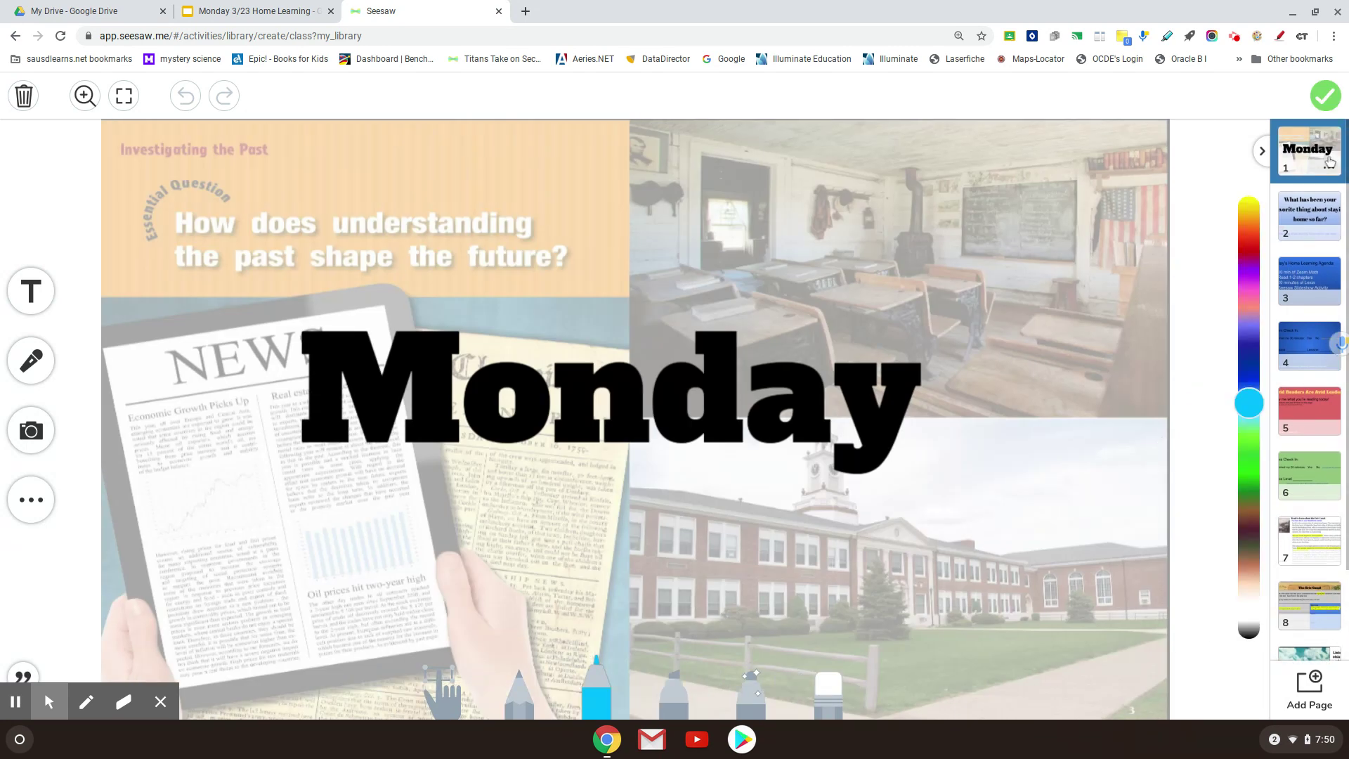
pyautogui.click(1324, 96)
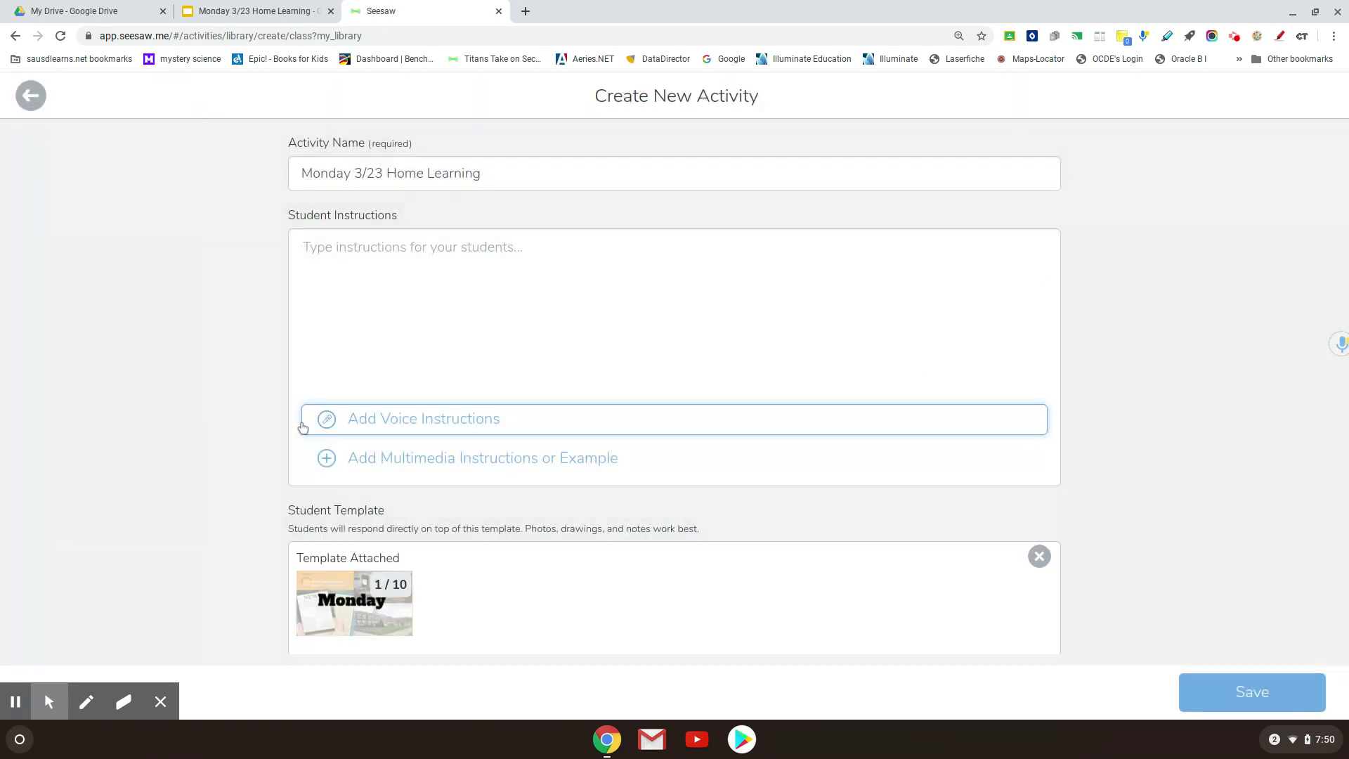
pyautogui.click(408, 461)
# Upload 'Monday 3_23 Home Learning.pdf' from Recent files again as the activity's multimedia example.
pyautogui.click(421, 580)
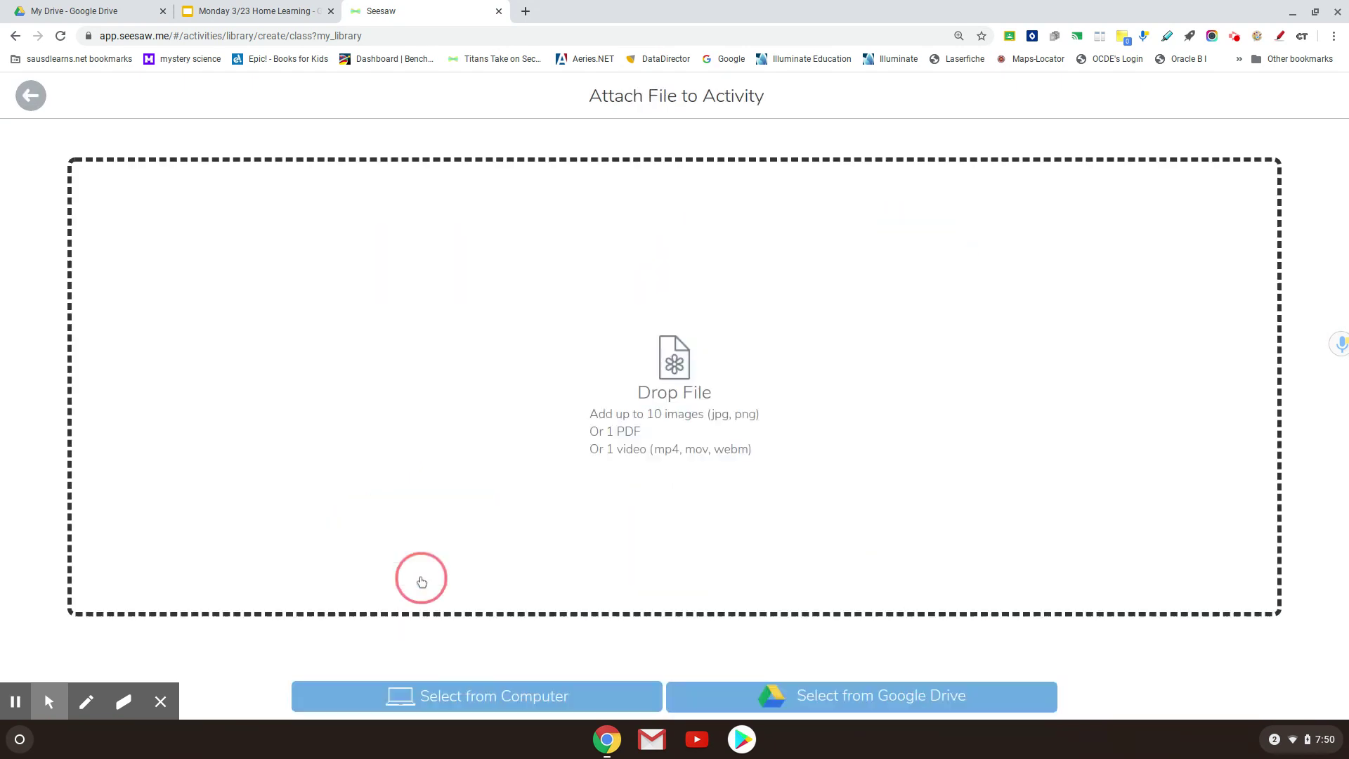
pyautogui.click(545, 692)
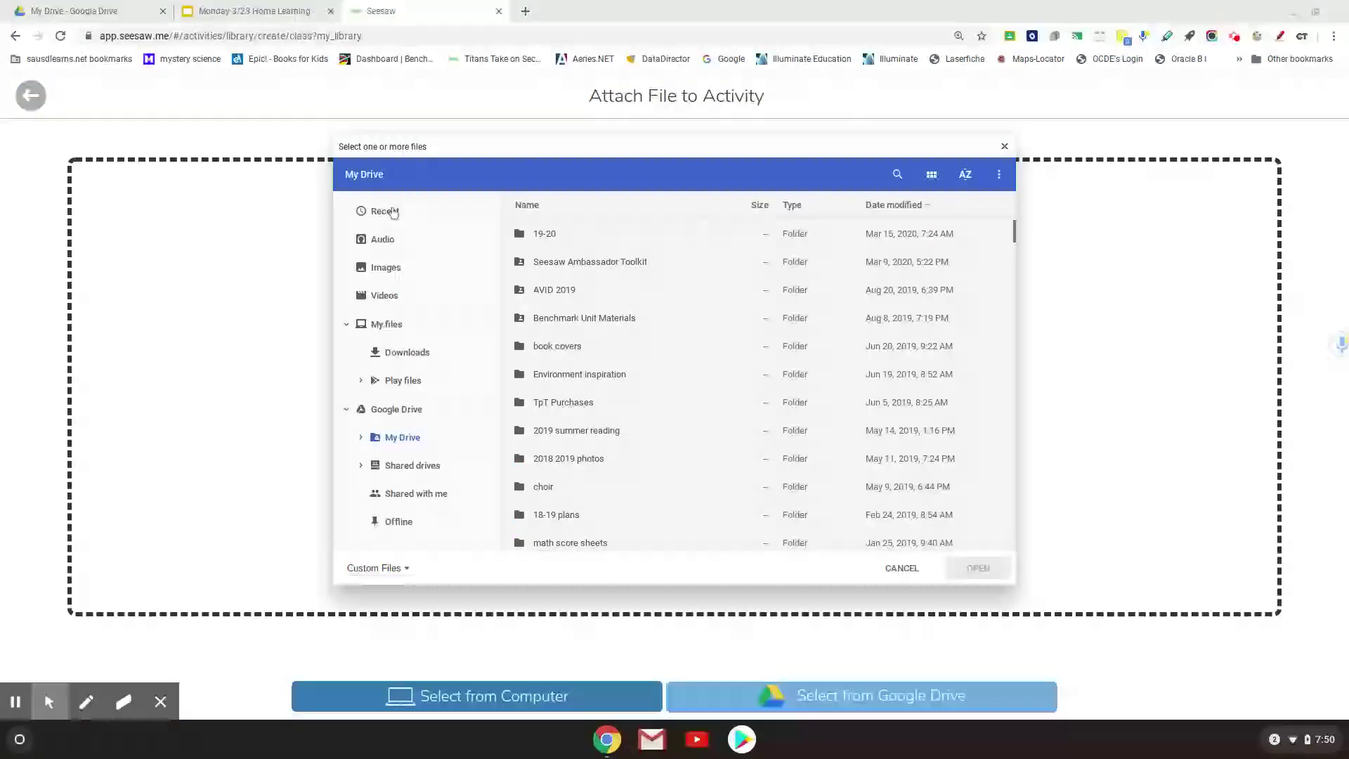
pyautogui.click(392, 212)
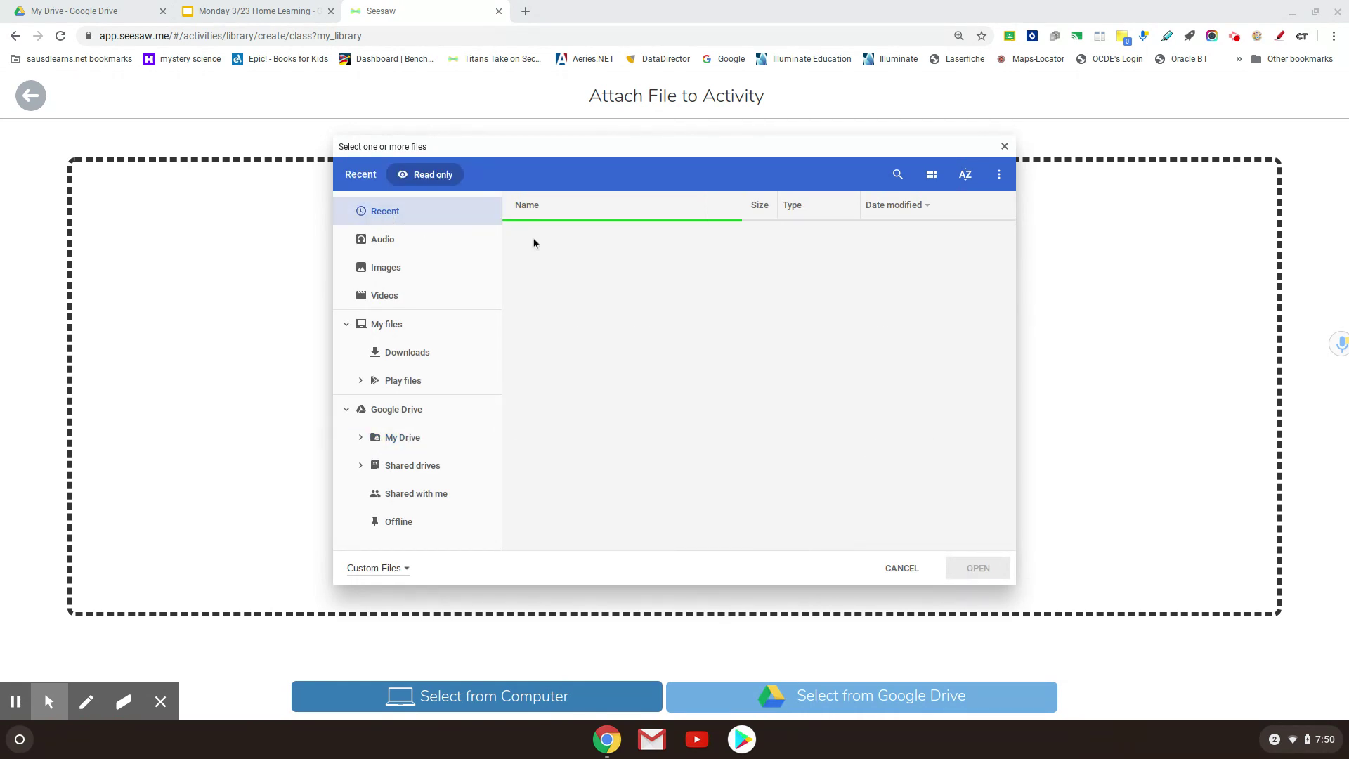
pyautogui.click(548, 238)
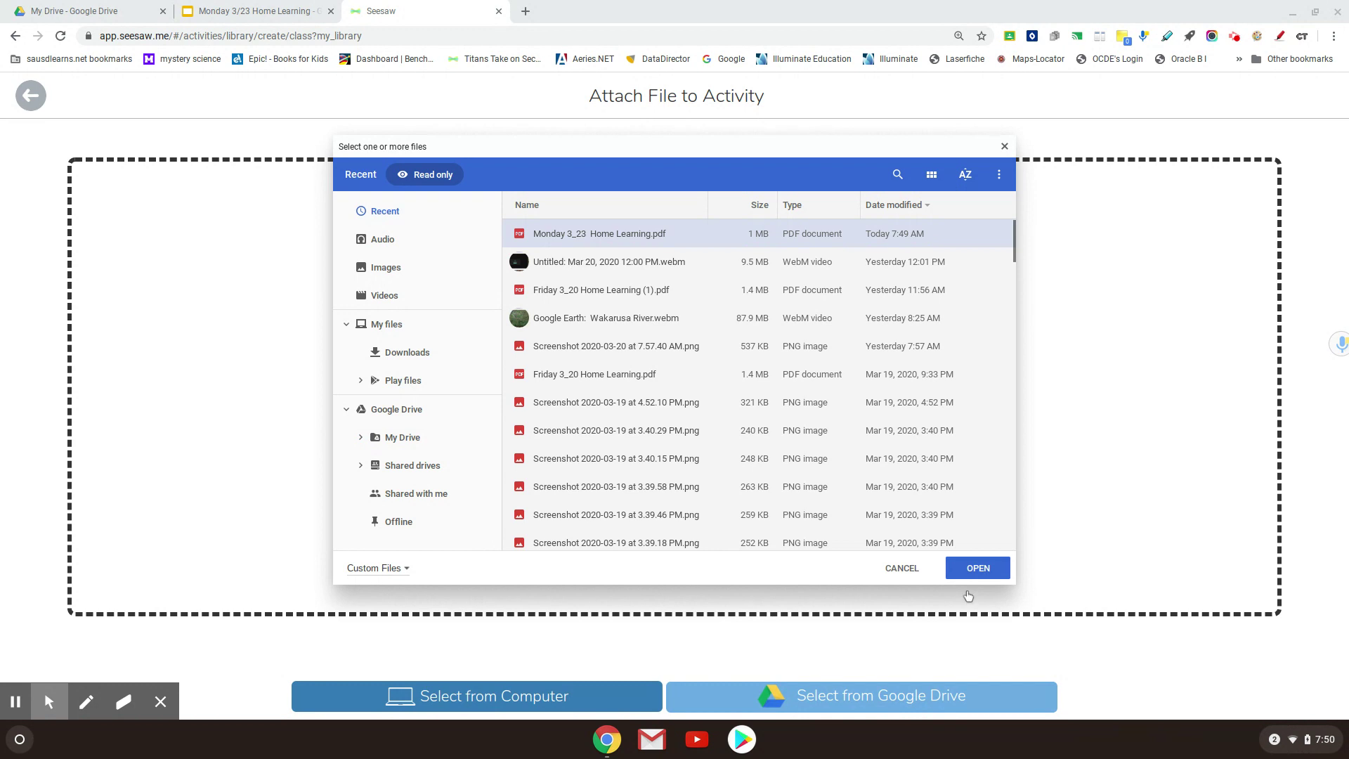
pyautogui.click(969, 568)
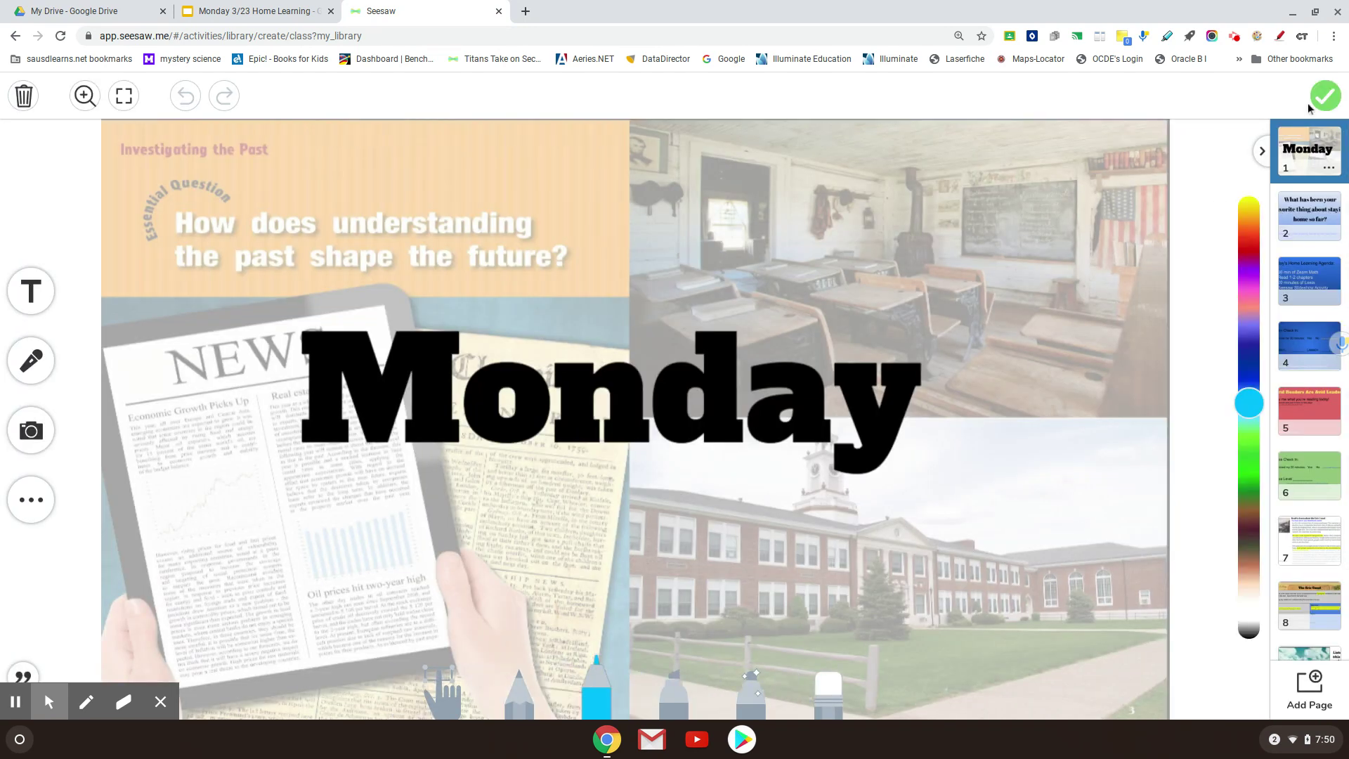
pyautogui.click(1325, 97)
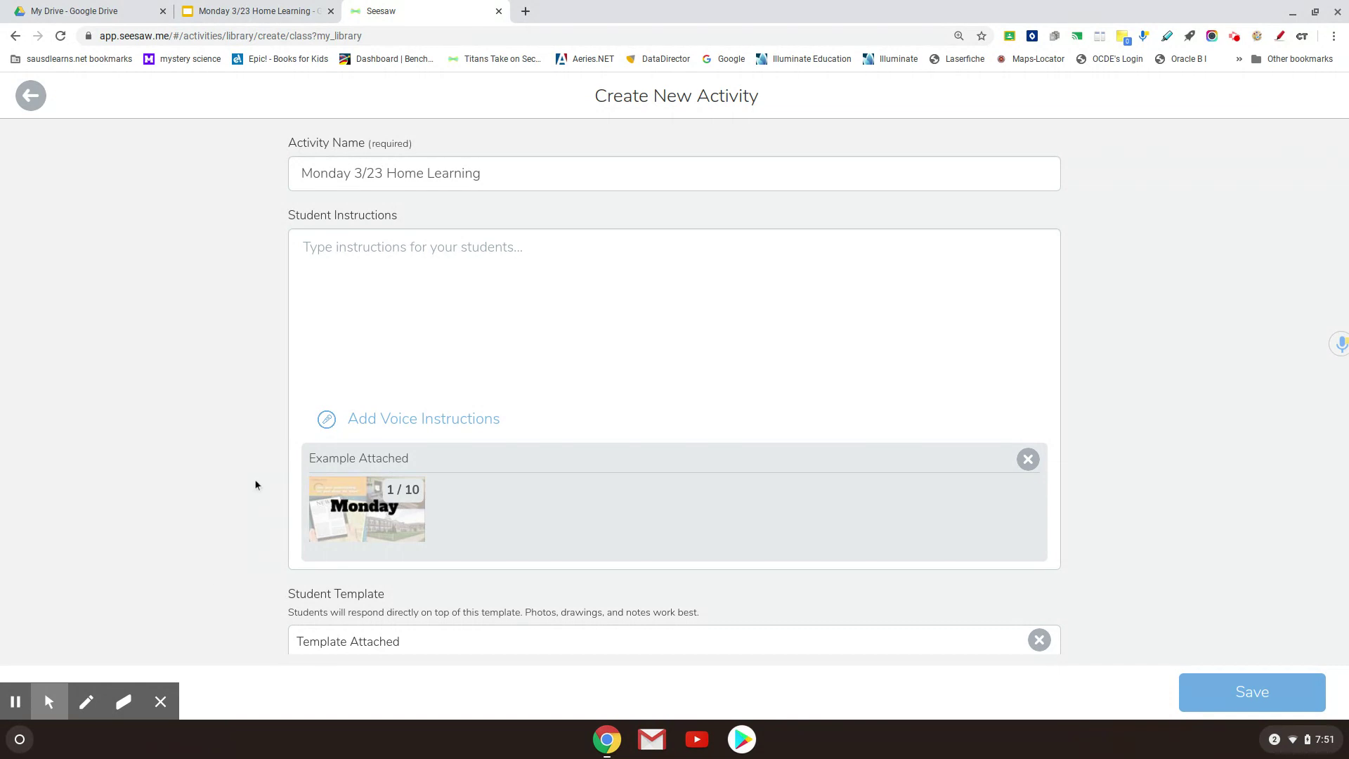
pyautogui.scroll(-2, 256, 483)
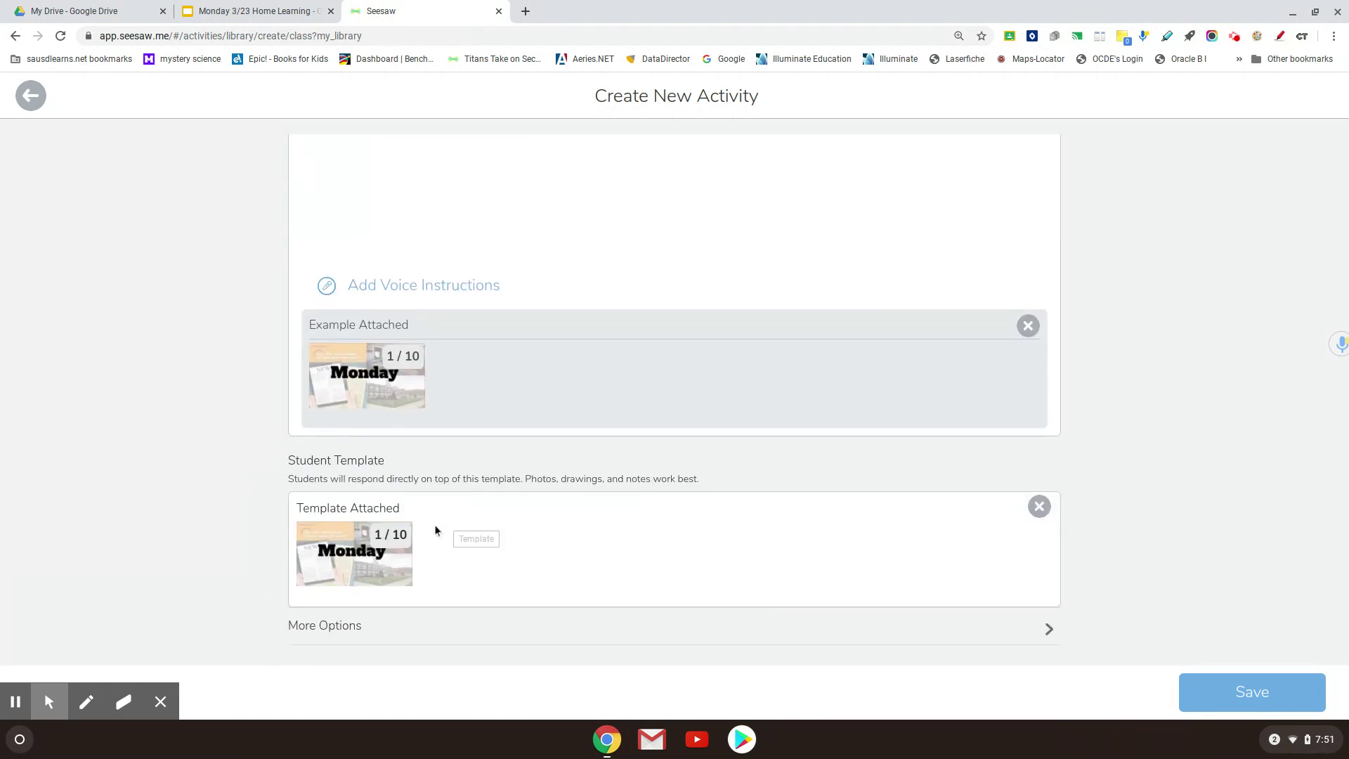
pyautogui.scroll(2, 217, 507)
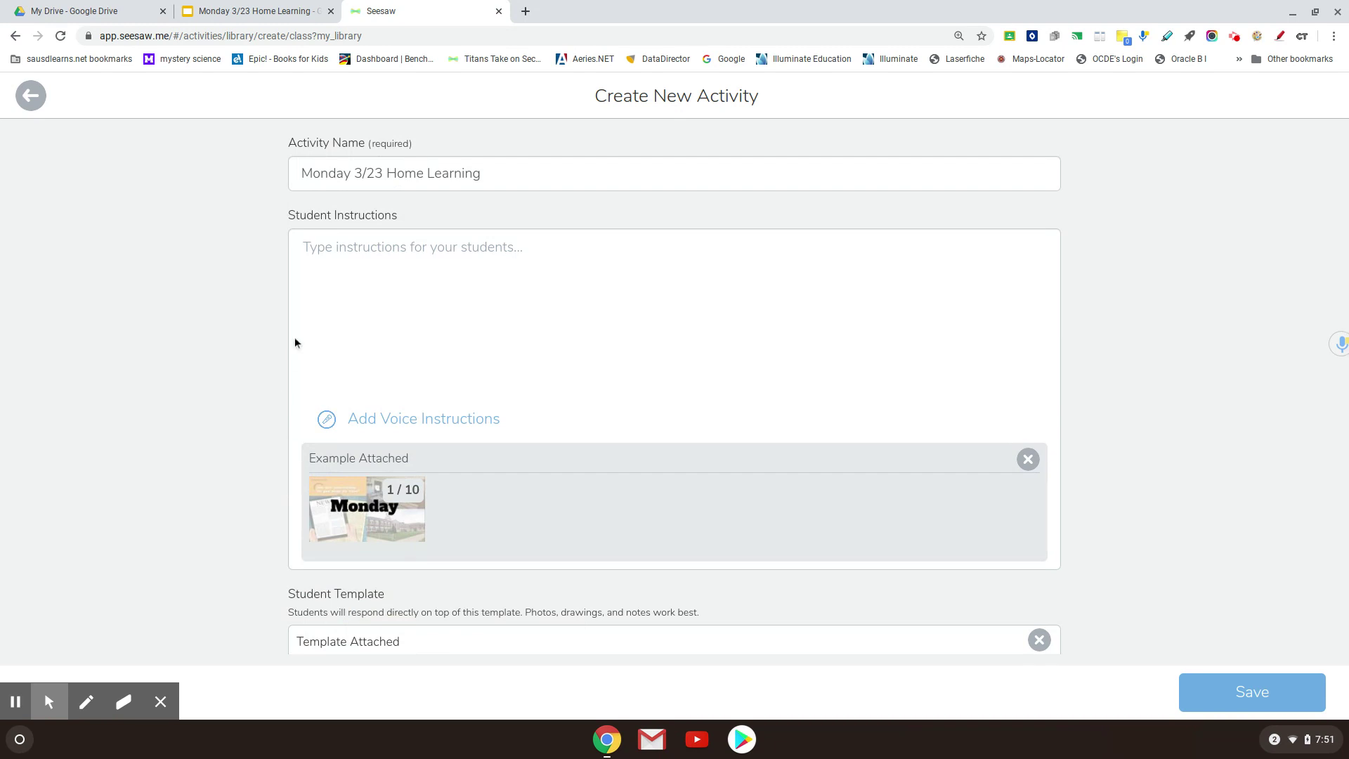
# Enter 'sample' as the student instructions and save the activity to My Library.
pyautogui.click(337, 257)
pyautogui.write('sample')
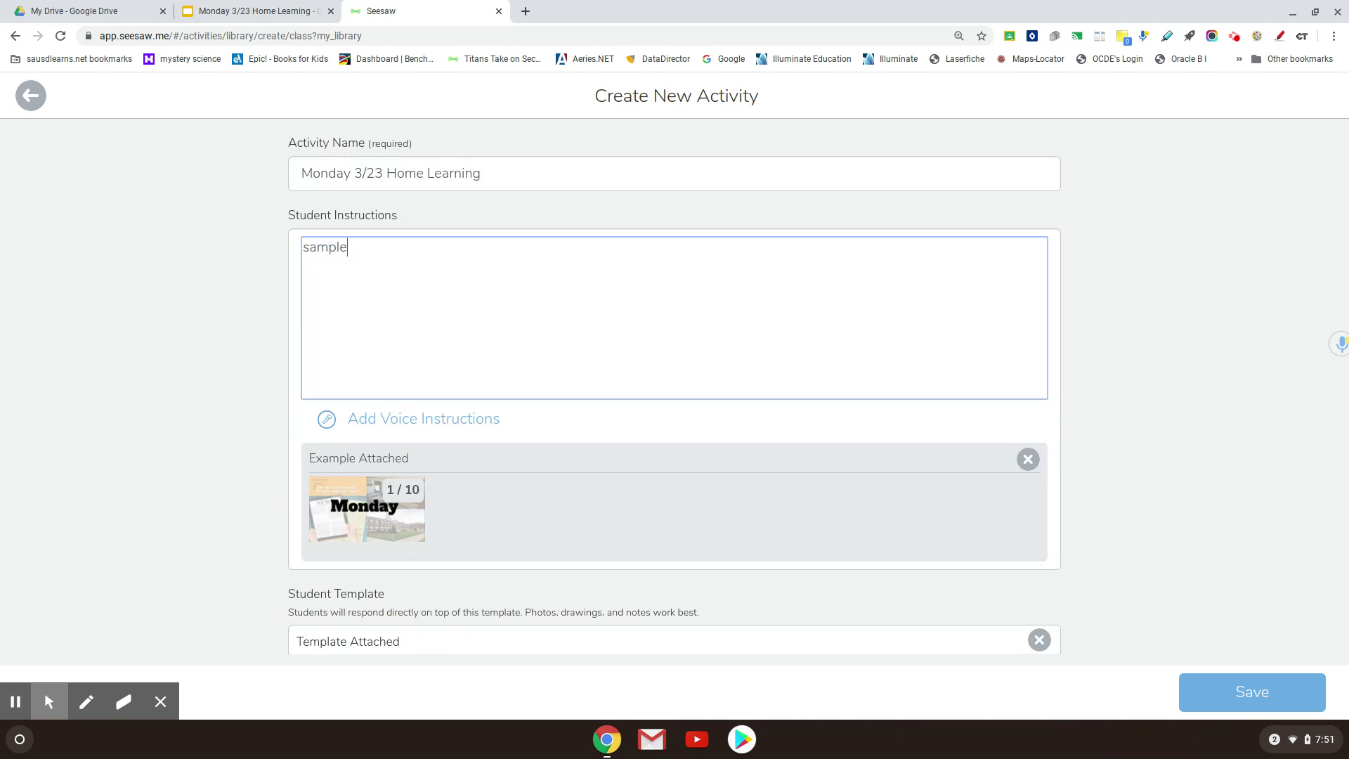
pyautogui.scroll(-3, 337, 259)
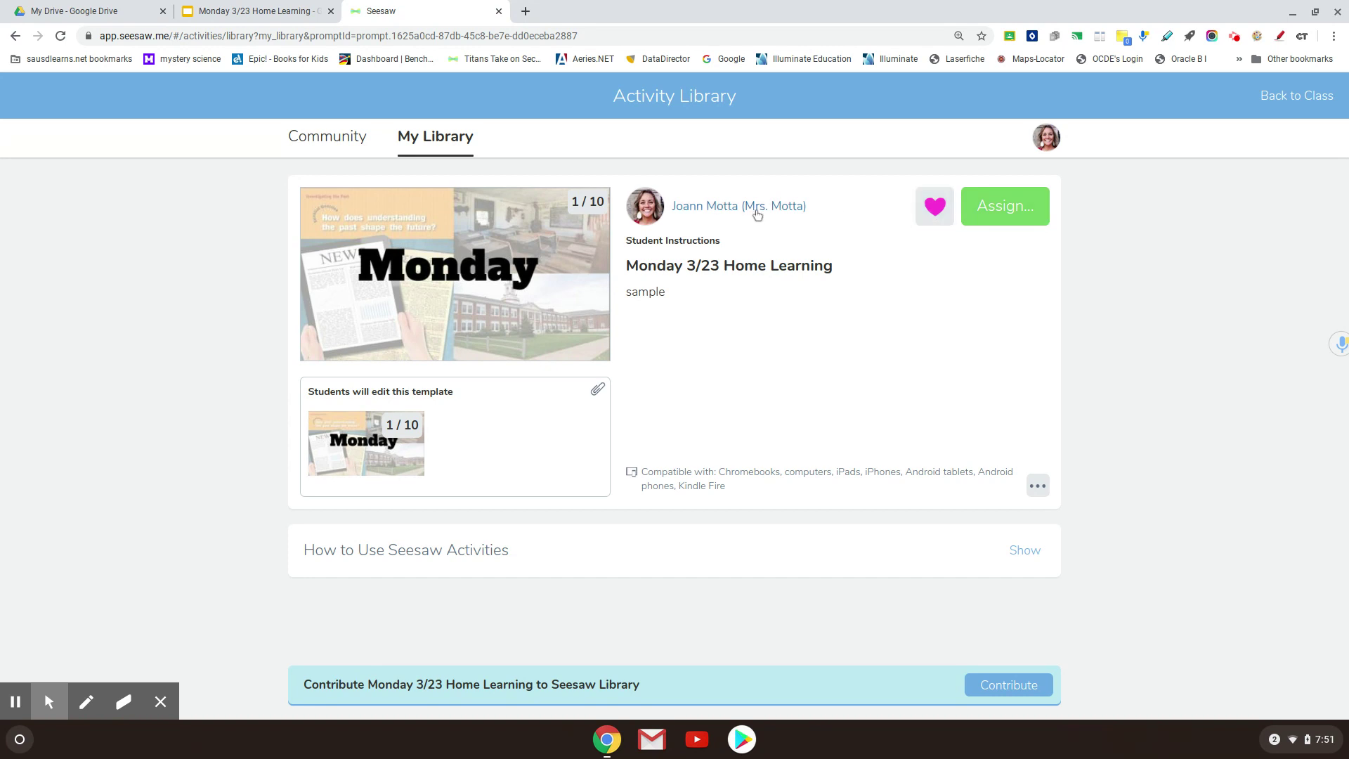
# Assign the activity to only the teacher's student account in Titans Take on Second!, then open that class.
pyautogui.click(1018, 210)
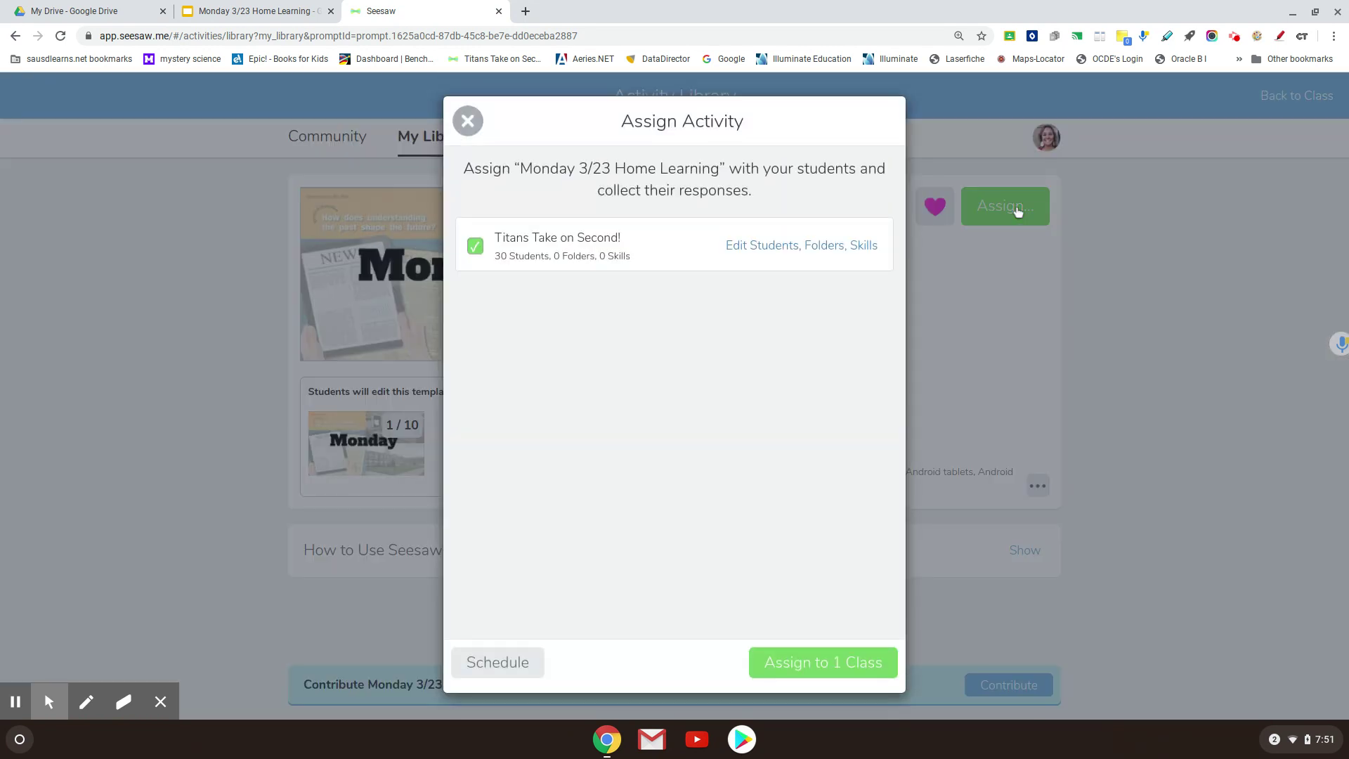
pyautogui.click(769, 244)
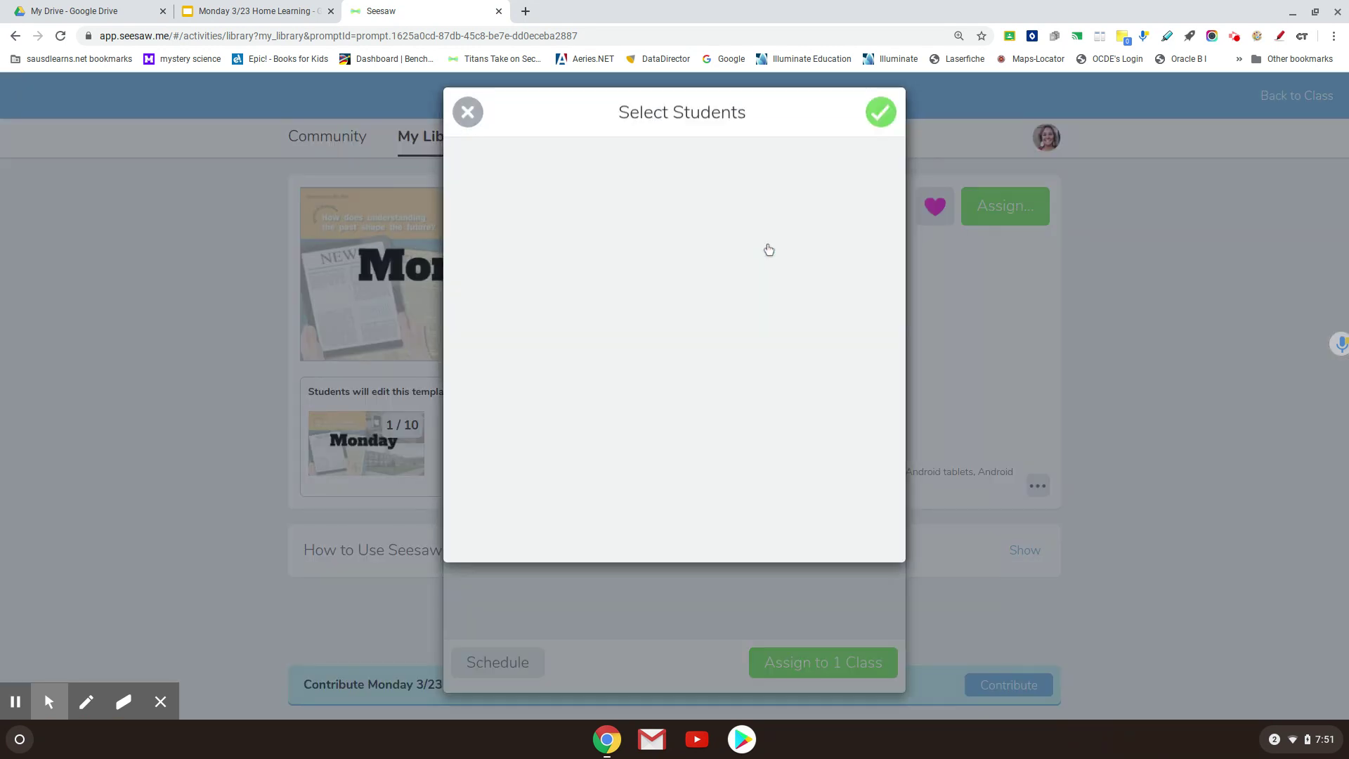
pyautogui.click(475, 223)
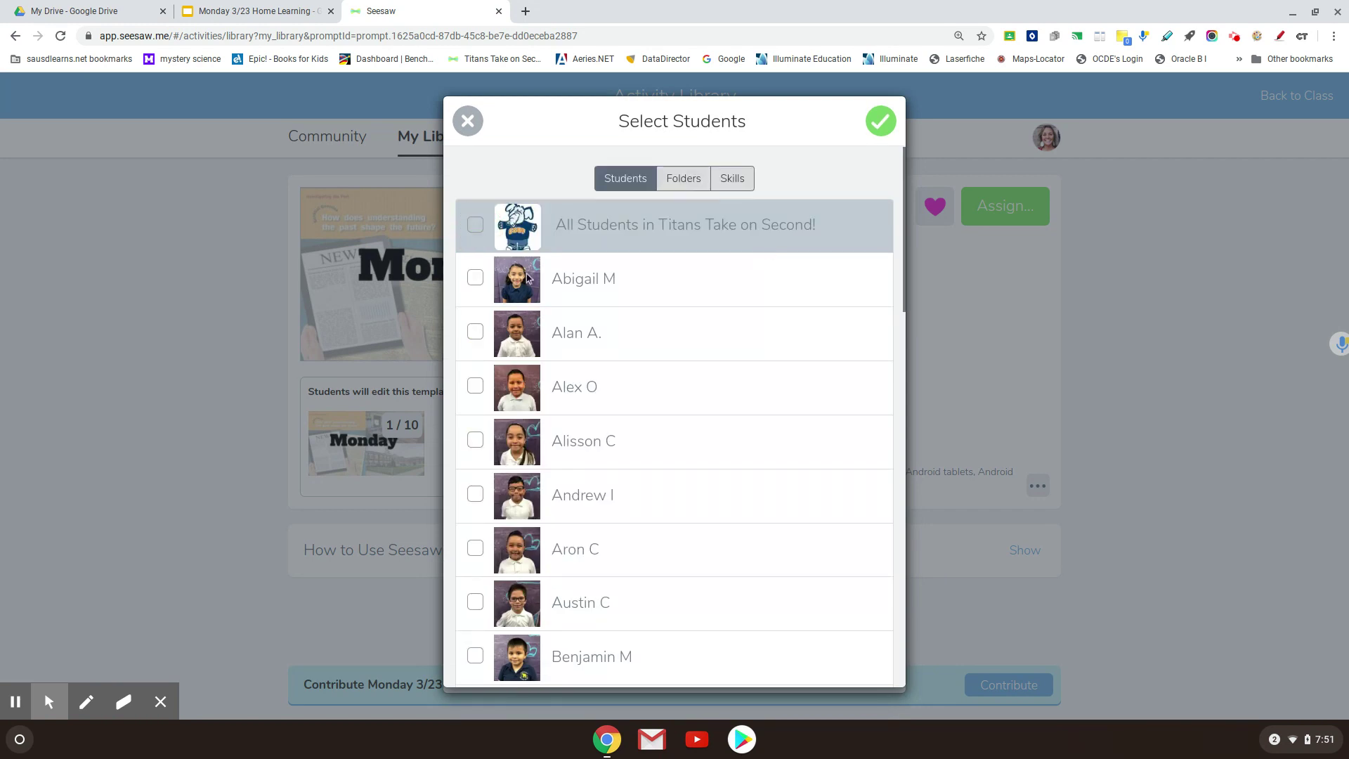
pyautogui.scroll(-10, 660, 379)
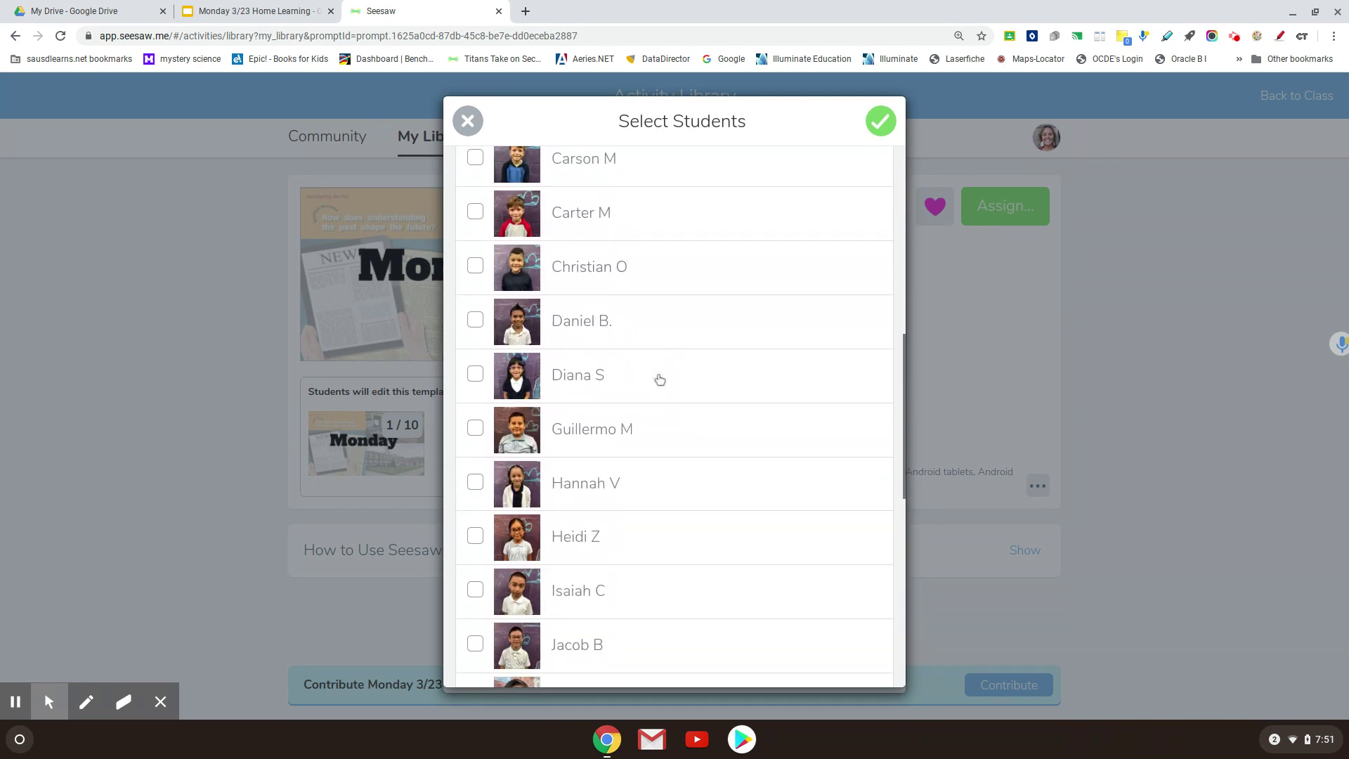
pyautogui.scroll(-6, 660, 379)
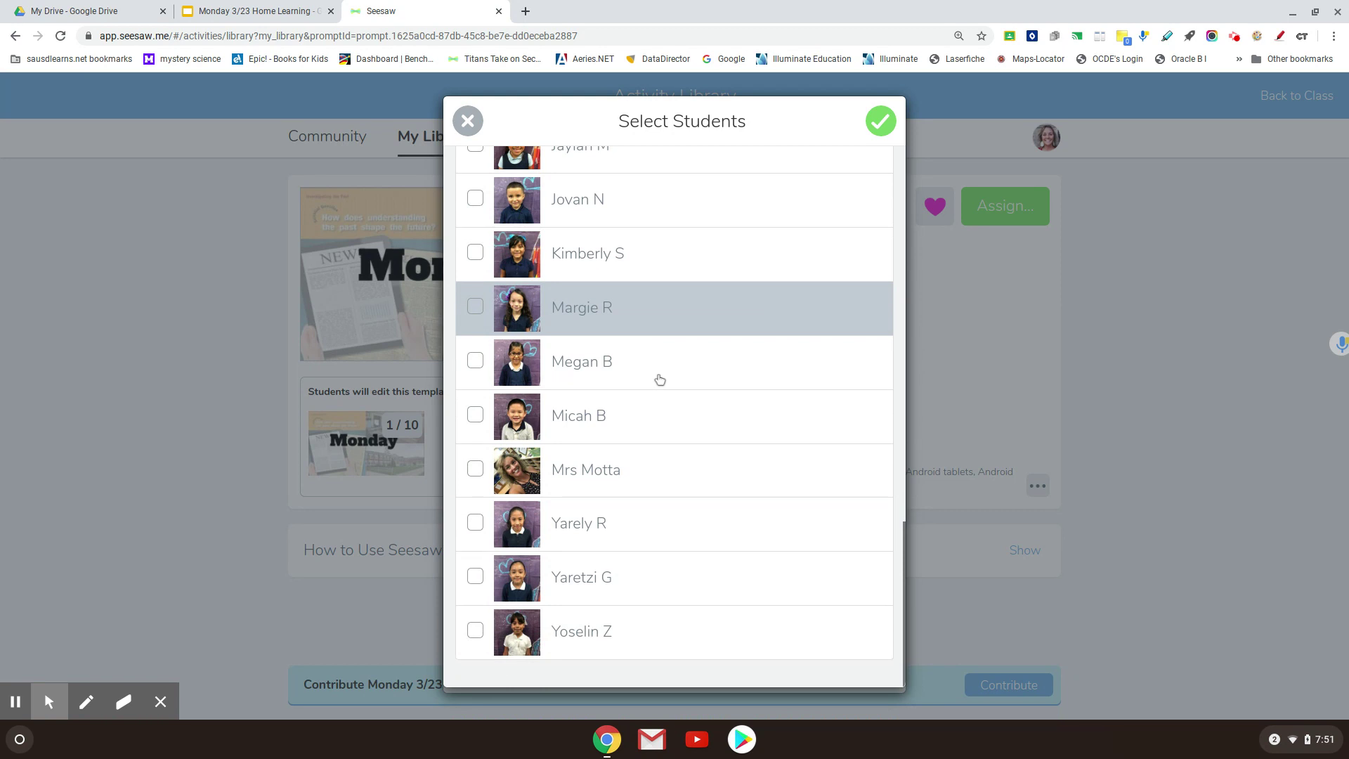
pyautogui.click(475, 470)
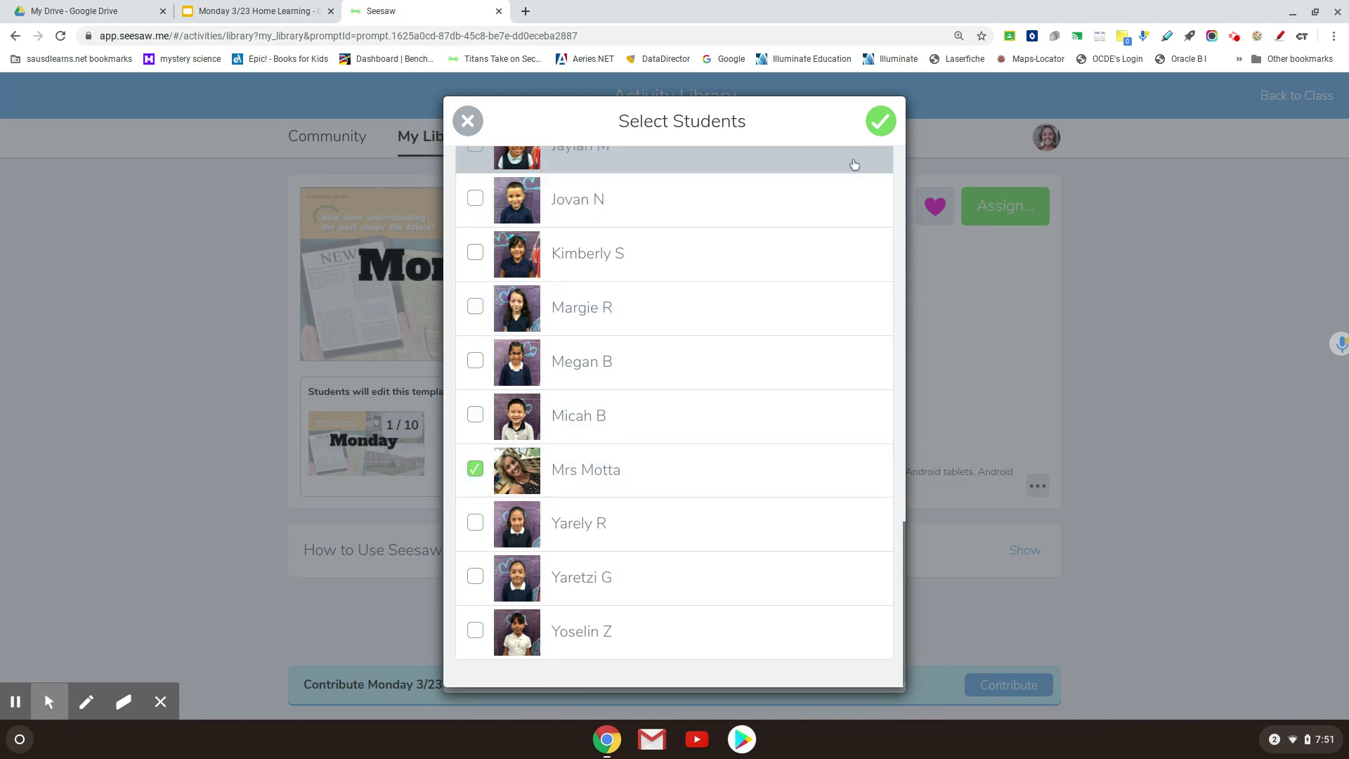
pyautogui.click(881, 121)
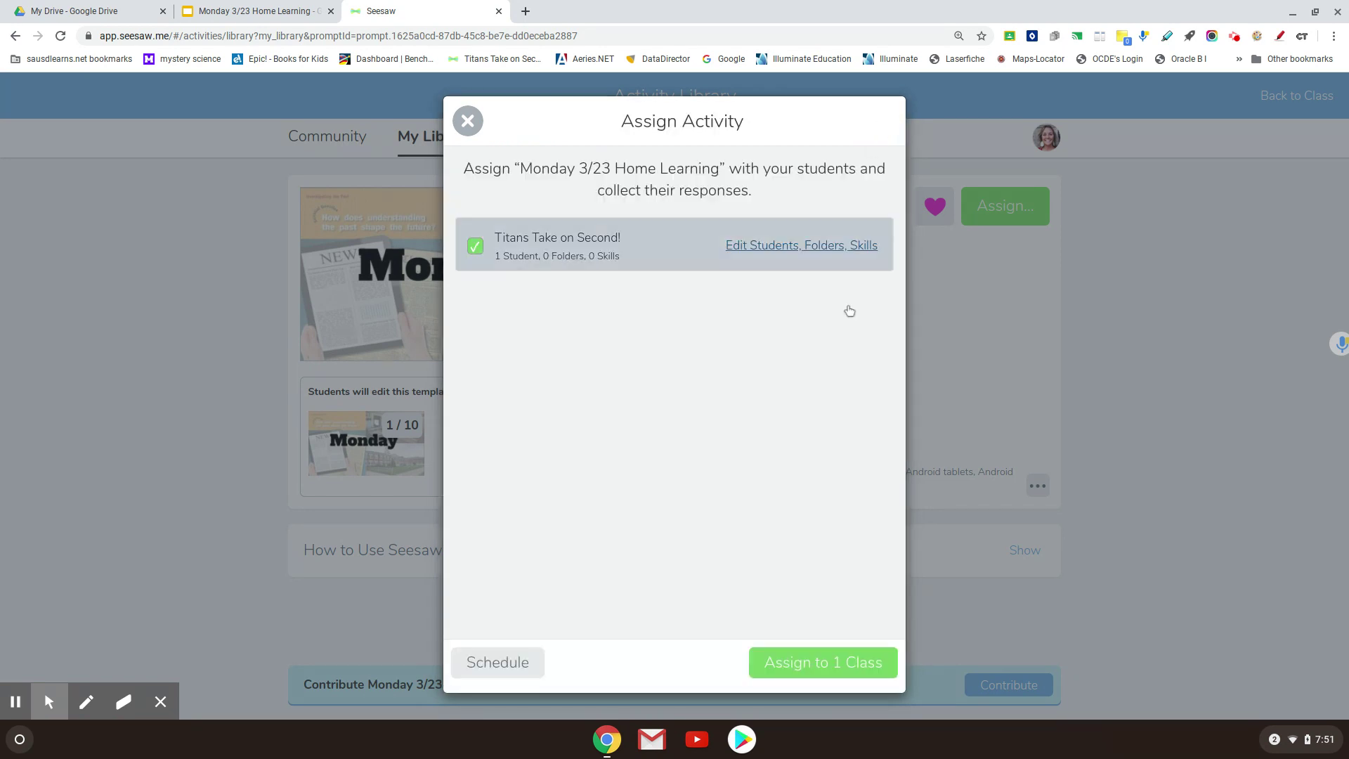
pyautogui.click(812, 657)
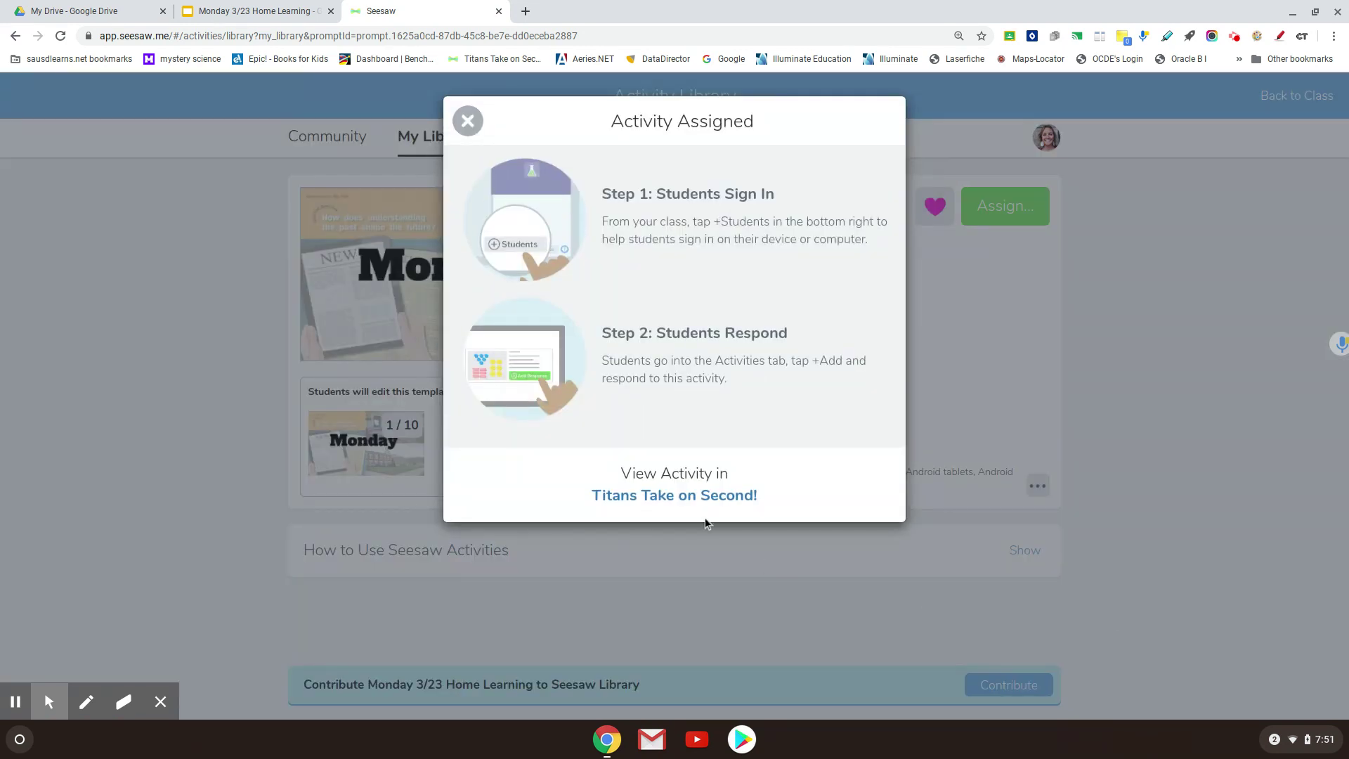
pyautogui.click(699, 494)
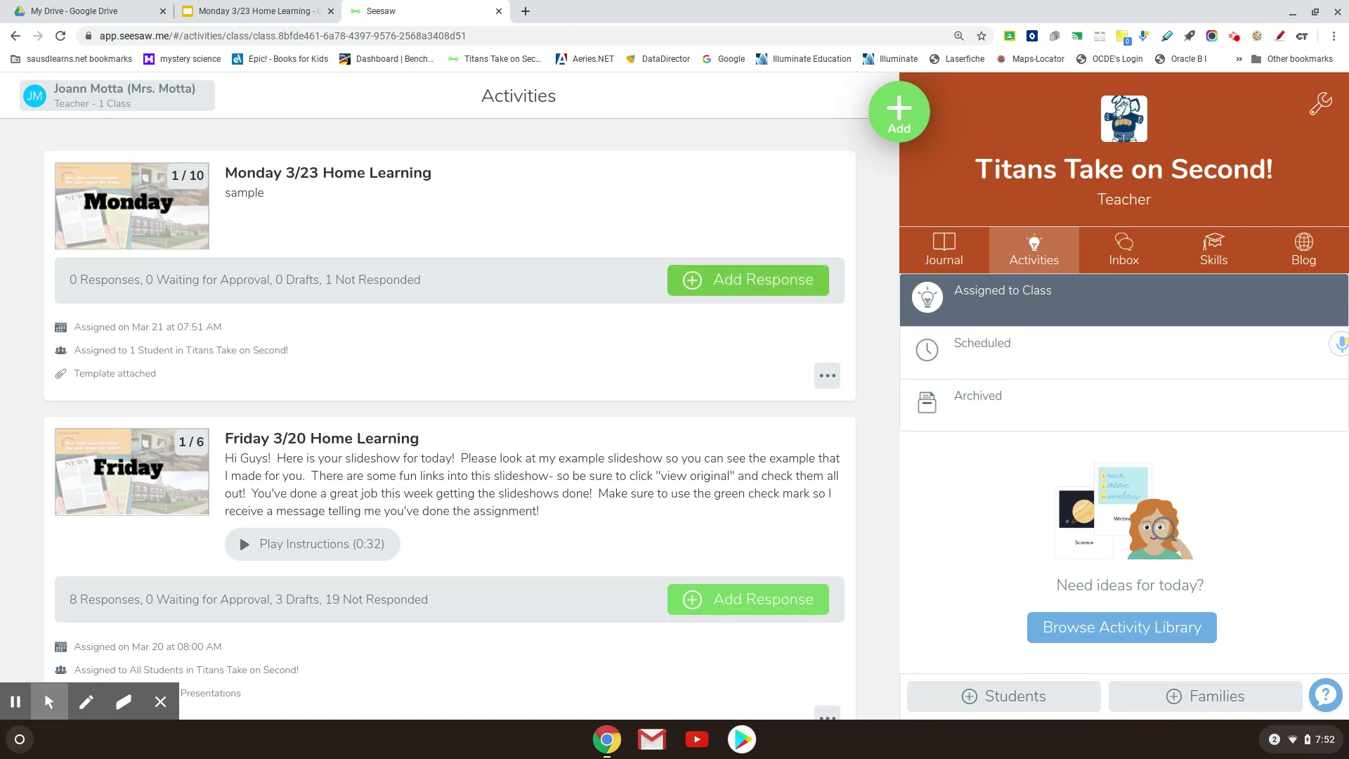
# Add a response to Monday 3/23 Home Learning as the teacher's student account, loading the Monday template.
pyautogui.click(761, 286)
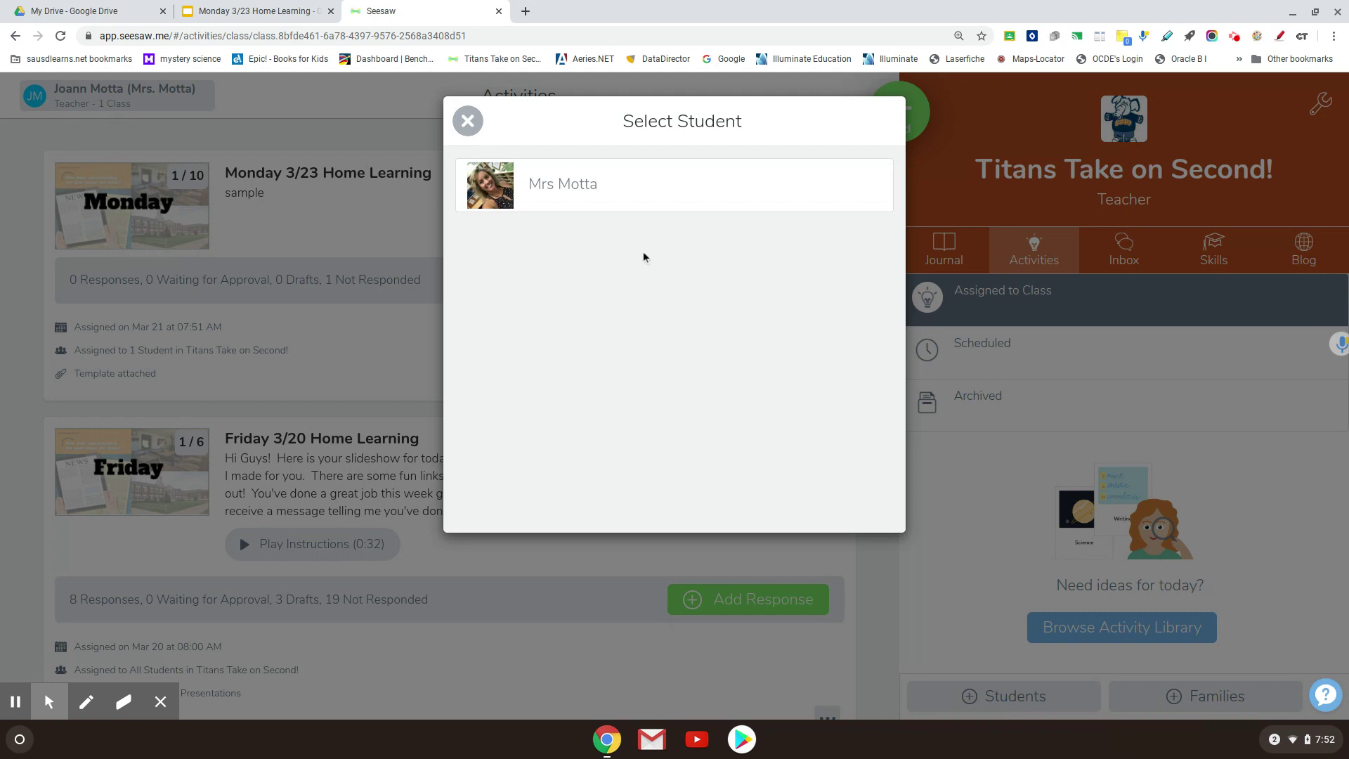
pyautogui.click(599, 182)
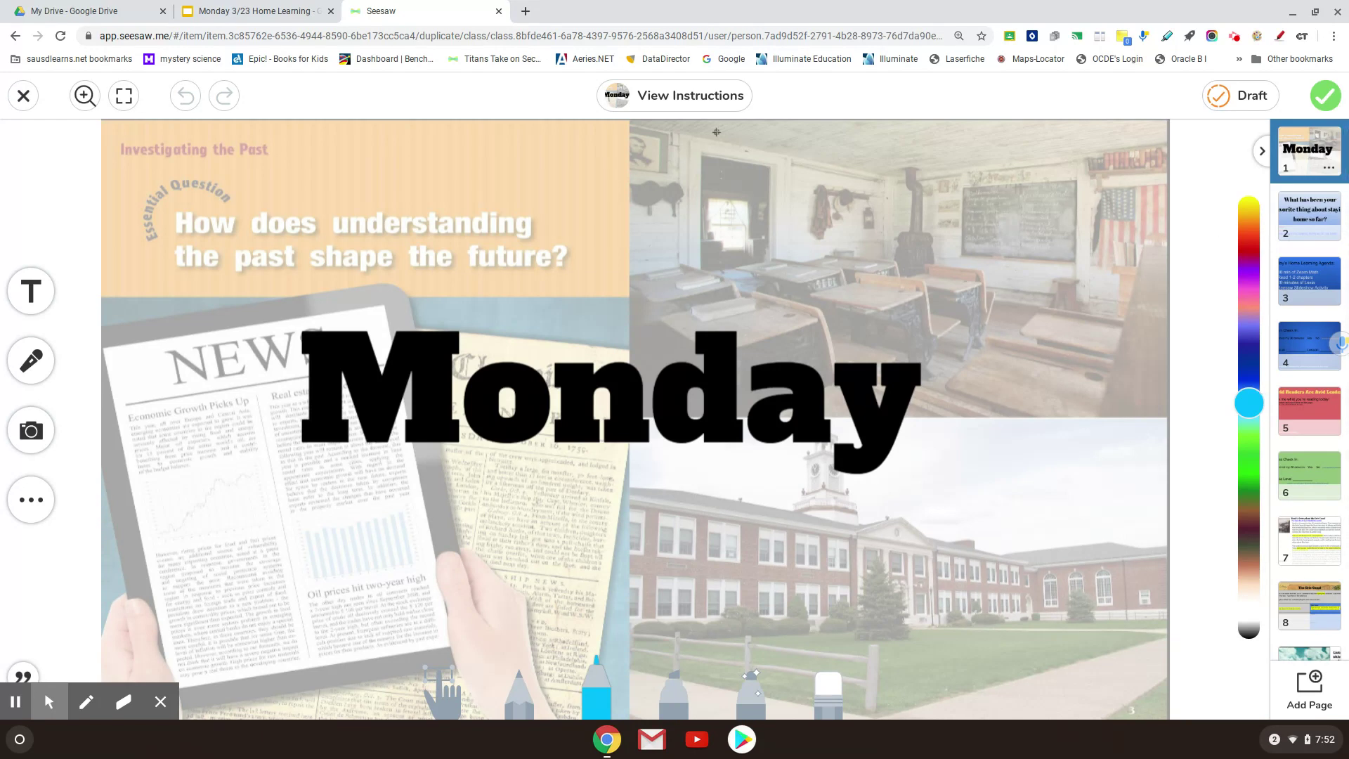
pyautogui.click(684, 105)
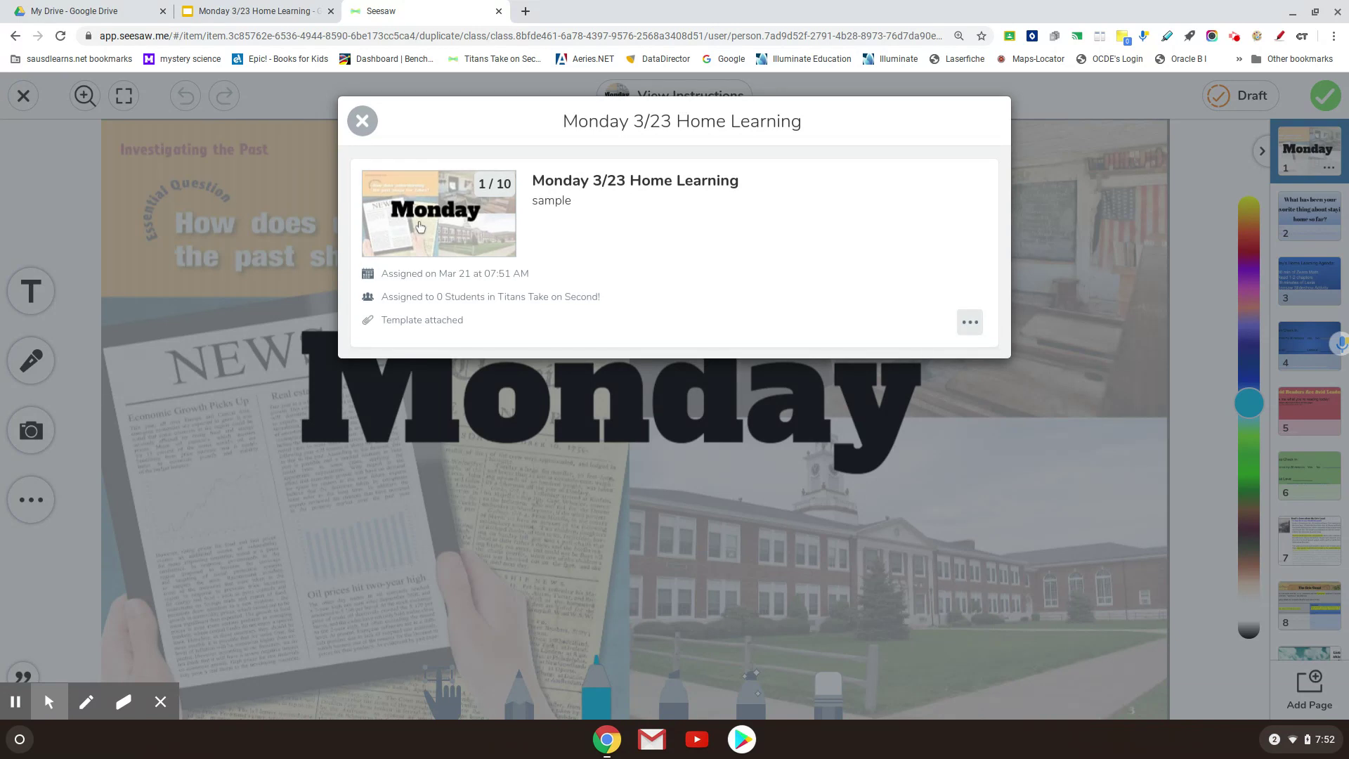
# Open the example slideshow's original PDF in its own browser tab.
pyautogui.click(443, 227)
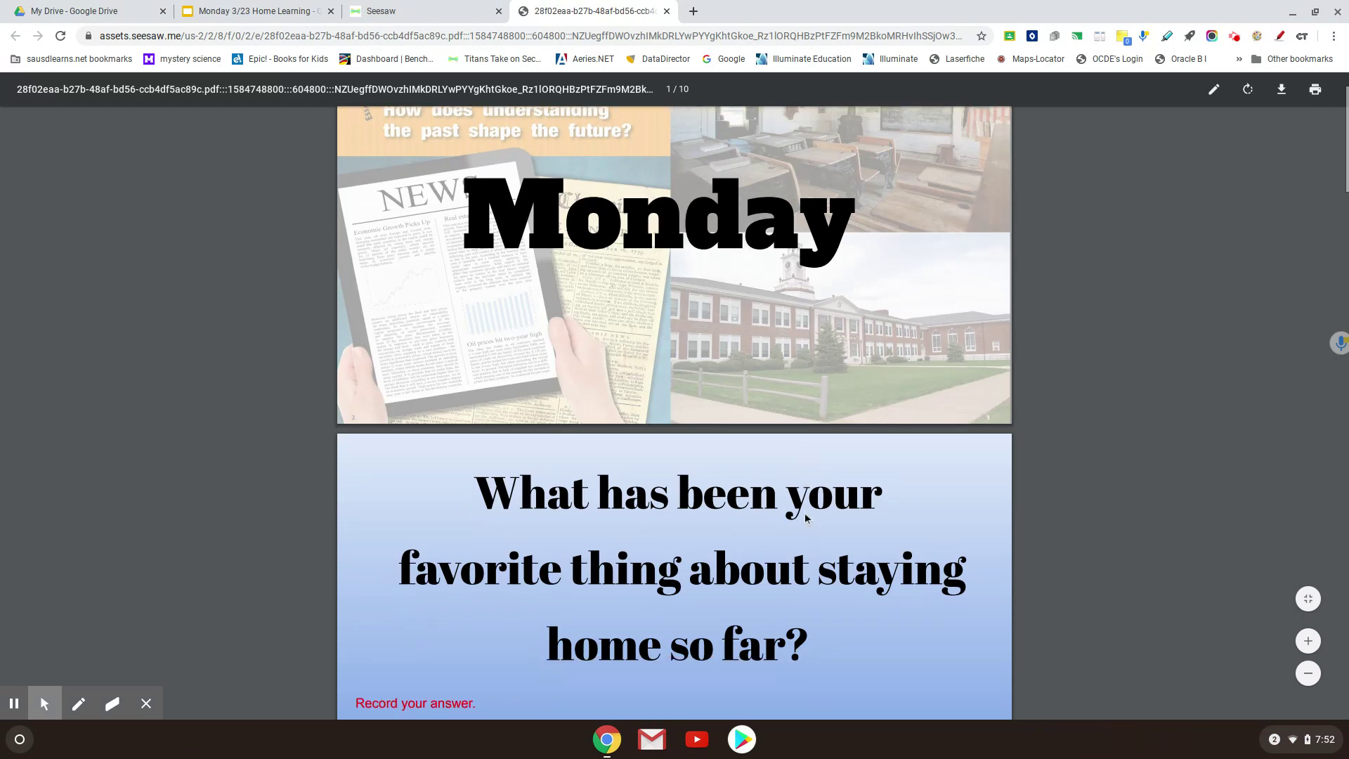
# Scroll through the example PDF pages down to The Erie Canal main-idea table.
pyautogui.scroll(-7, 805, 519)
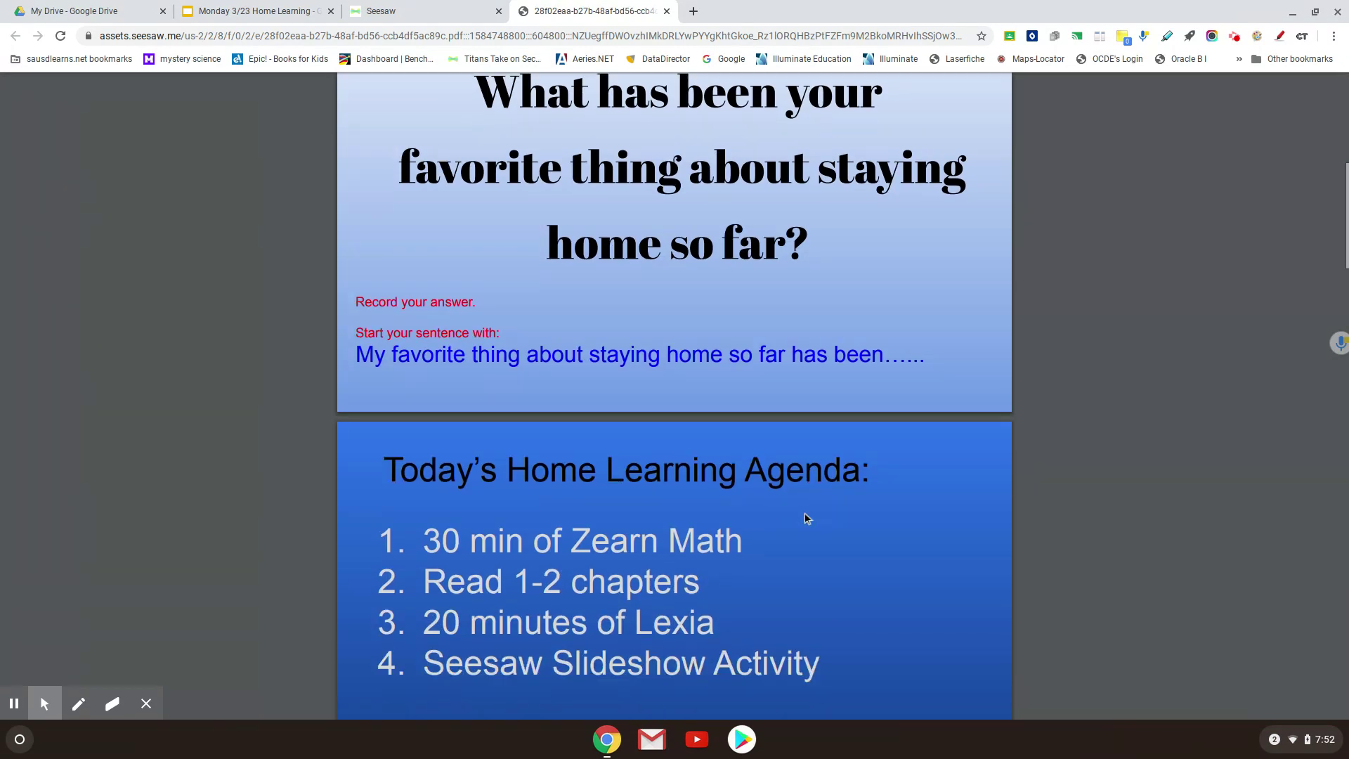
pyautogui.scroll(-5, 805, 516)
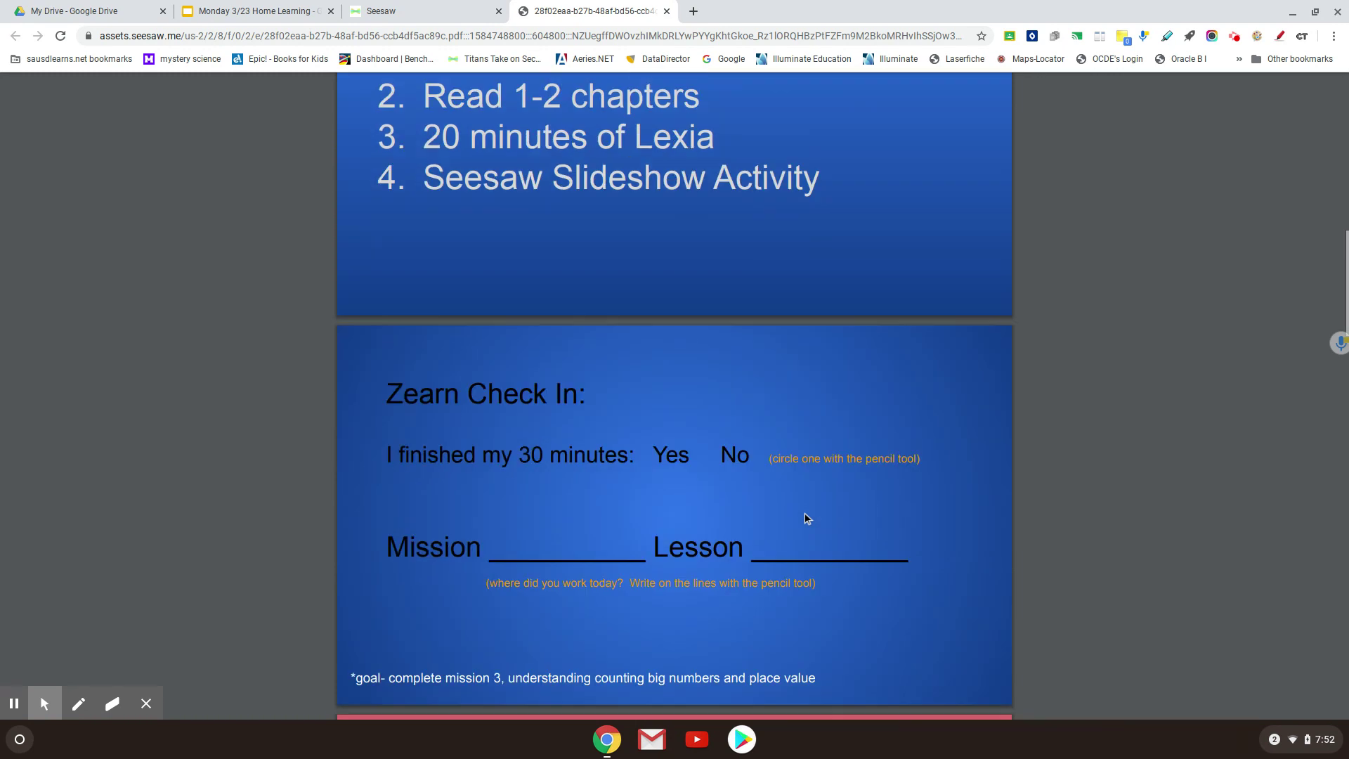
pyautogui.scroll(-8, 806, 518)
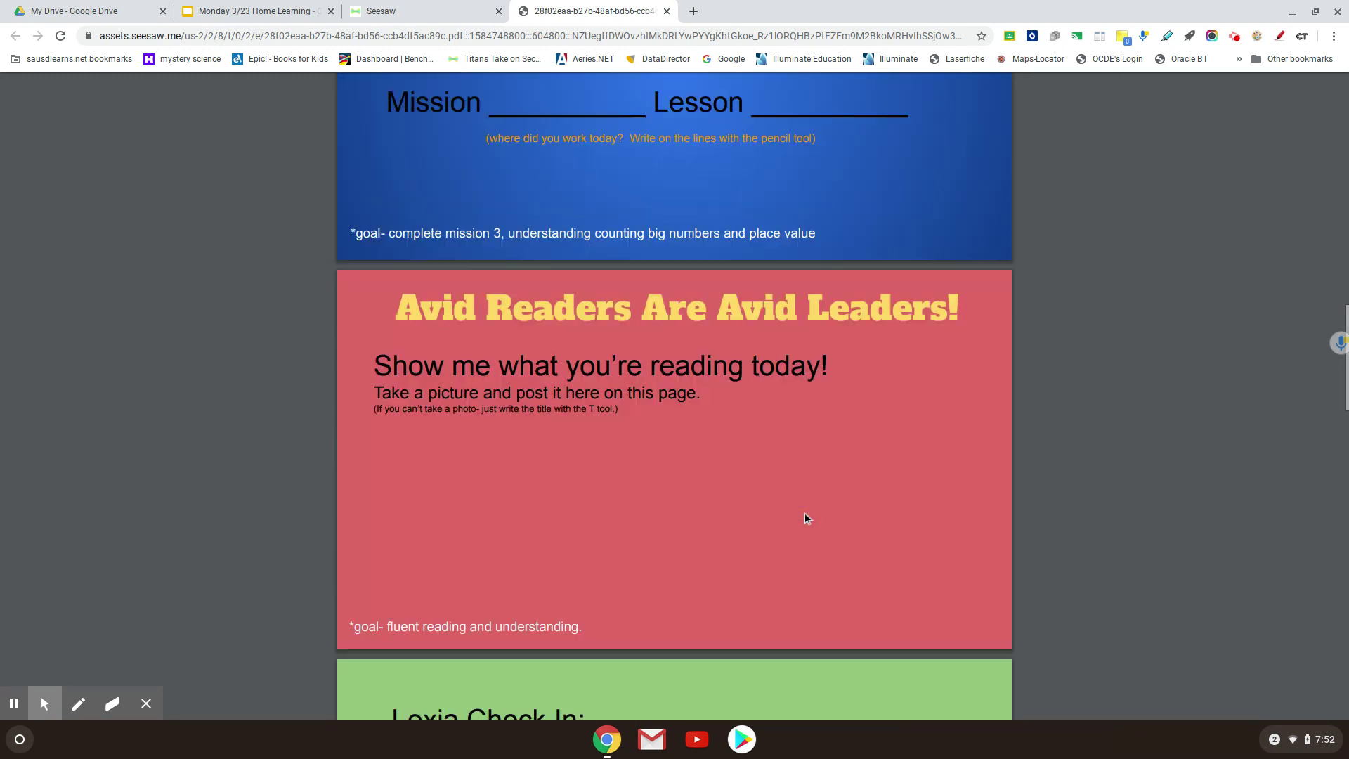
pyautogui.scroll(-6, 805, 519)
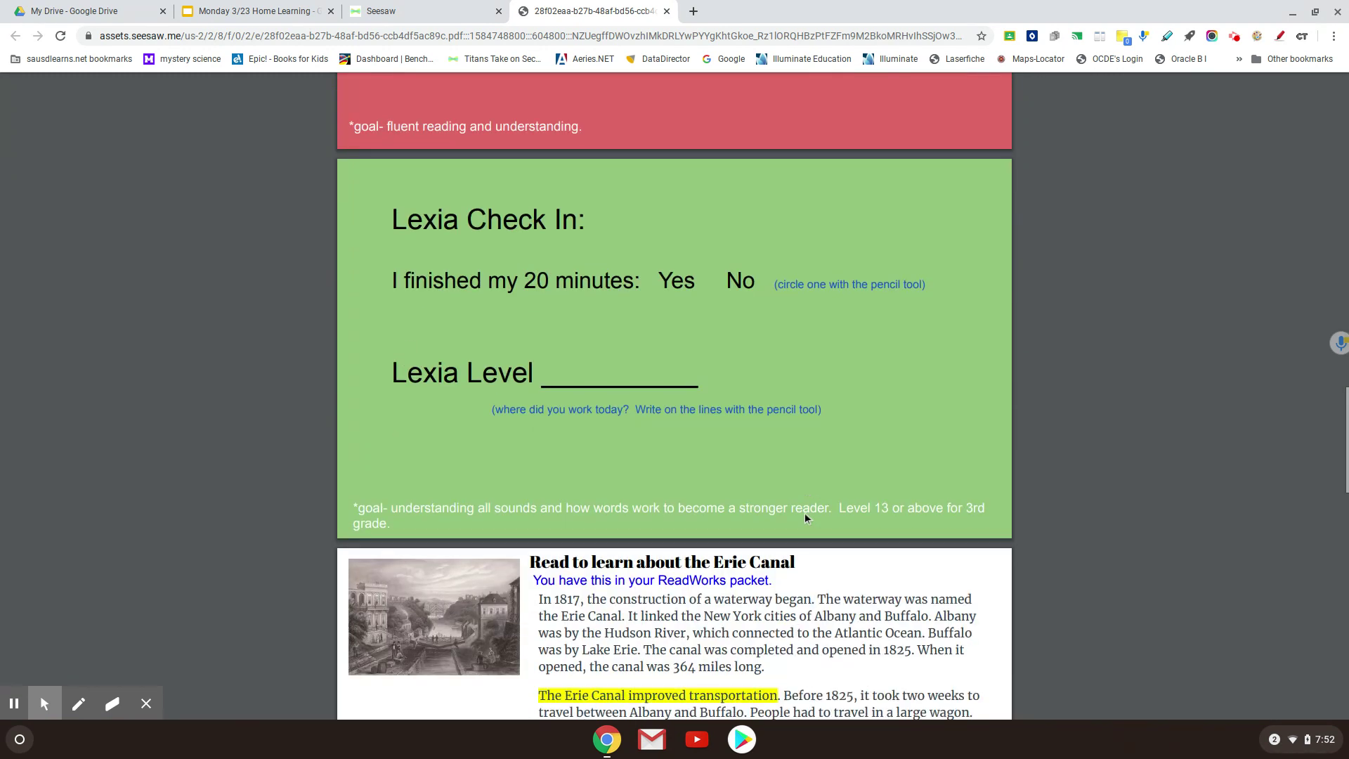
pyautogui.scroll(-12, 805, 519)
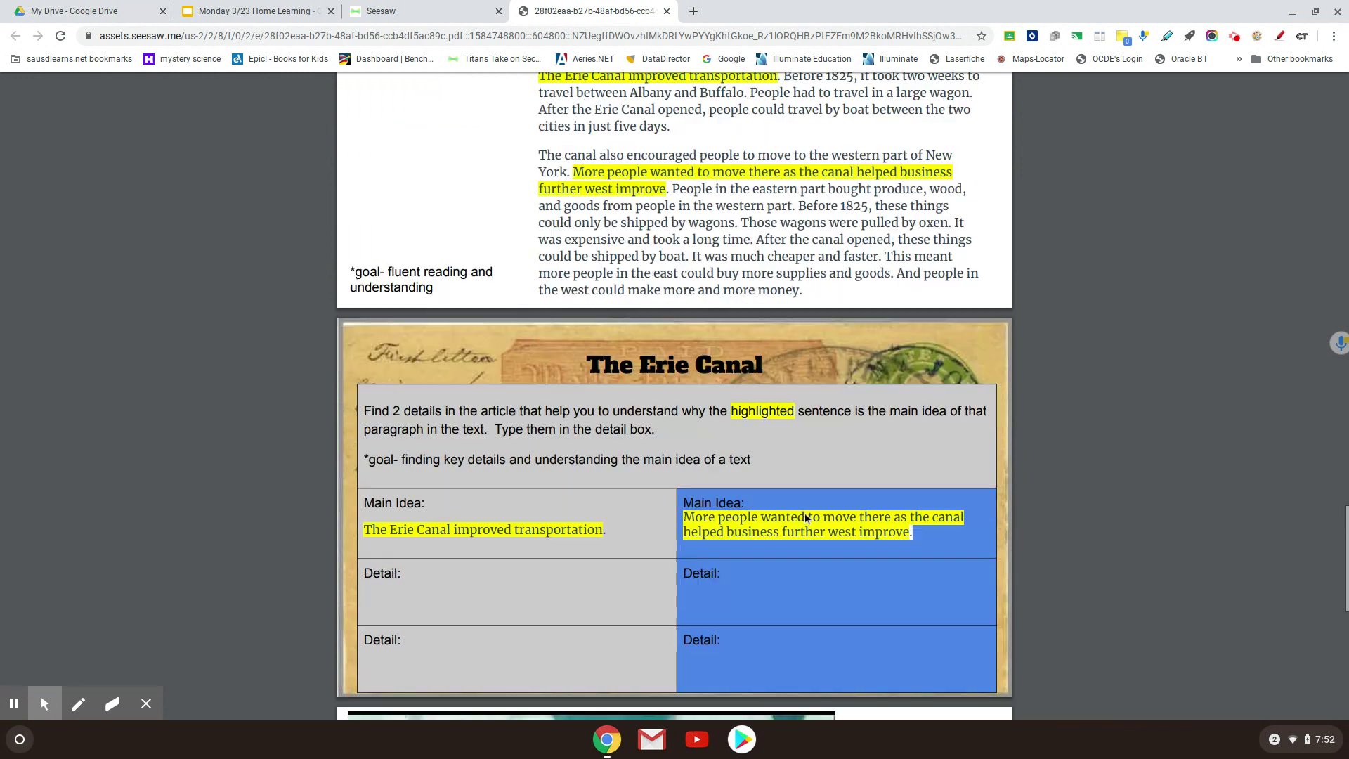
pyautogui.scroll(-2, 806, 518)
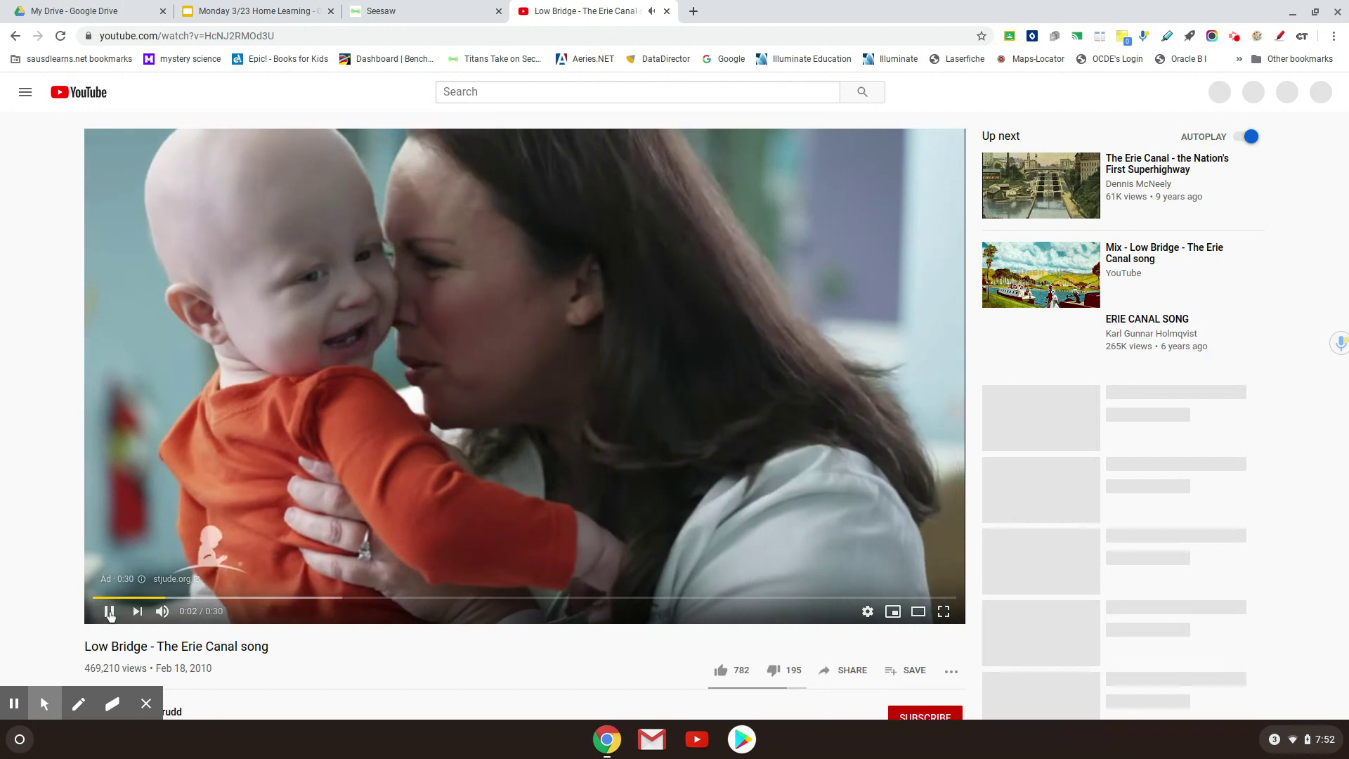
# Verify the link plays 'Low Bridge - The Erie Canal song' on YouTube, then close that tab.
pyautogui.click(110, 612)
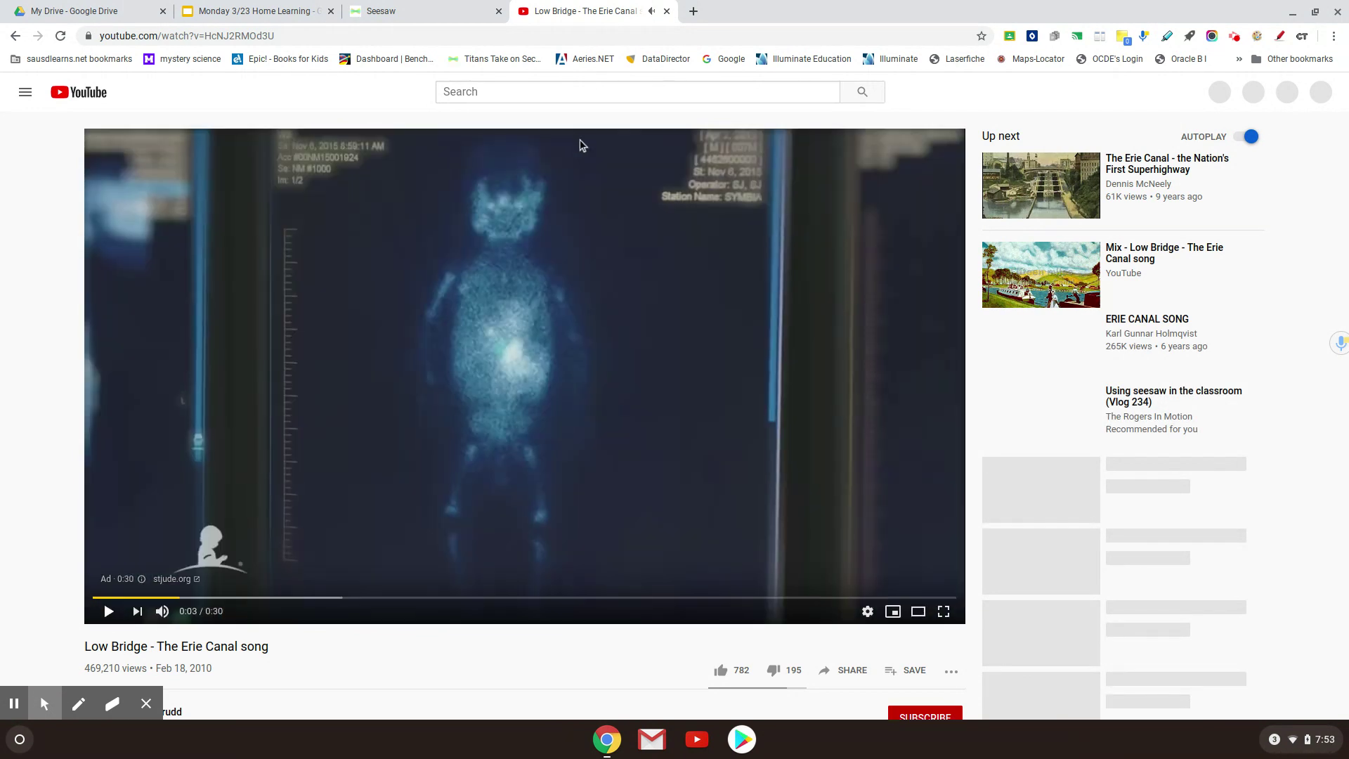
pyautogui.click(580, 145)
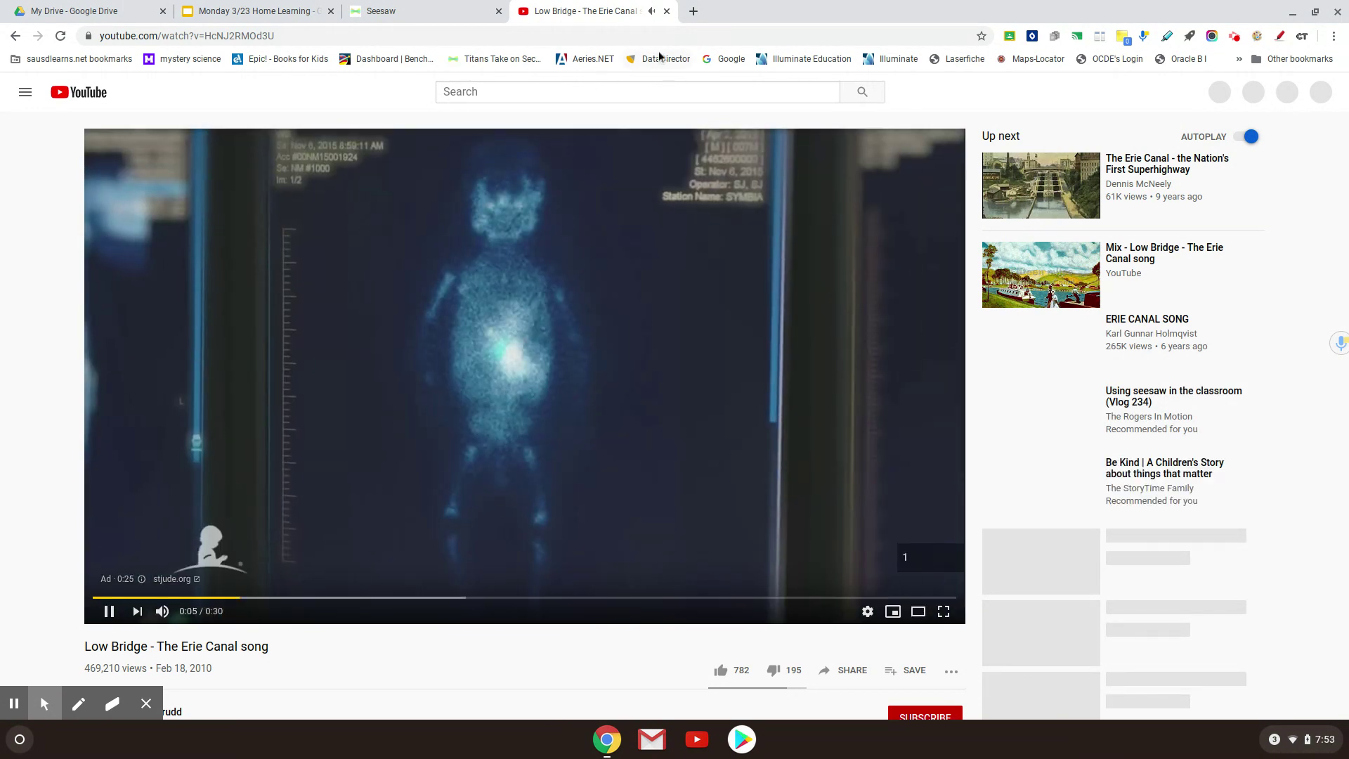
pyautogui.click(667, 12)
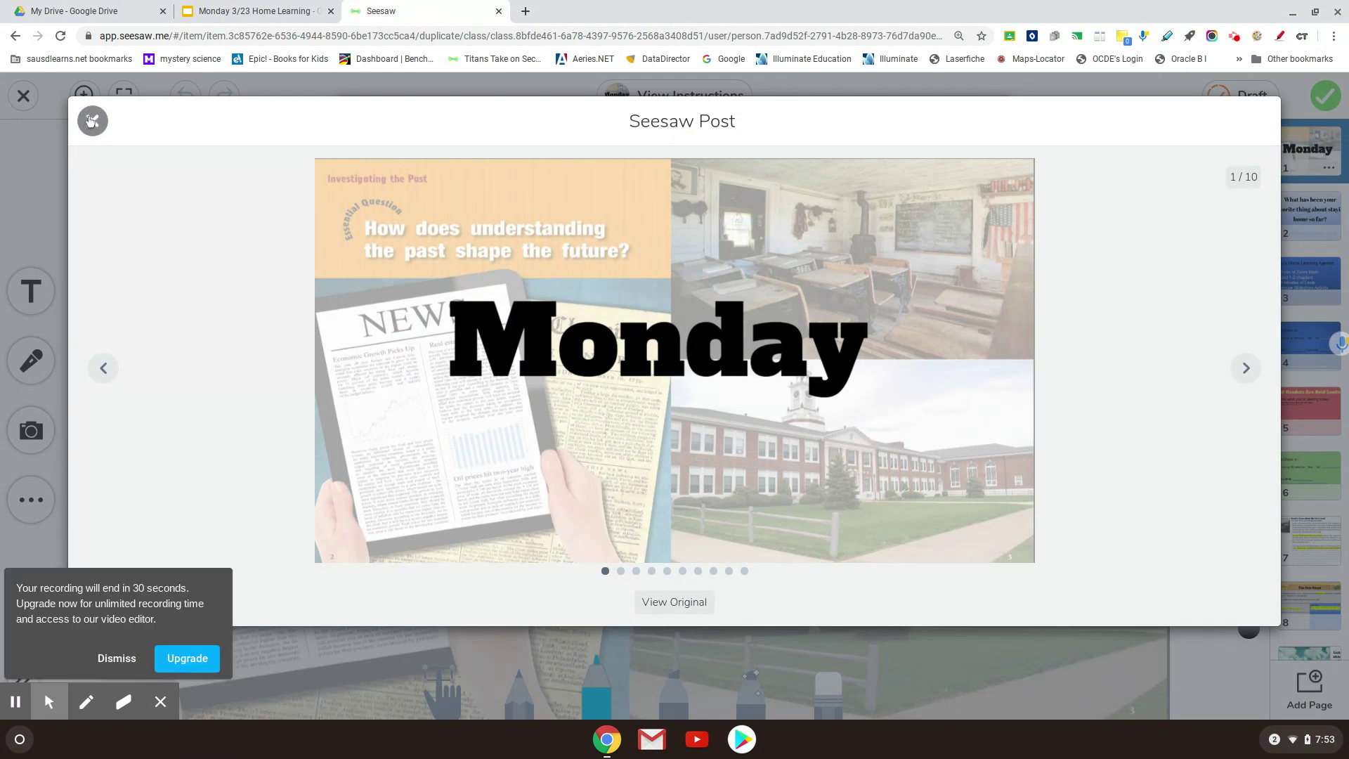
# Close the slideshow viewer and the activity instructions to return to the Monday response canvas.
pyautogui.click(92, 121)
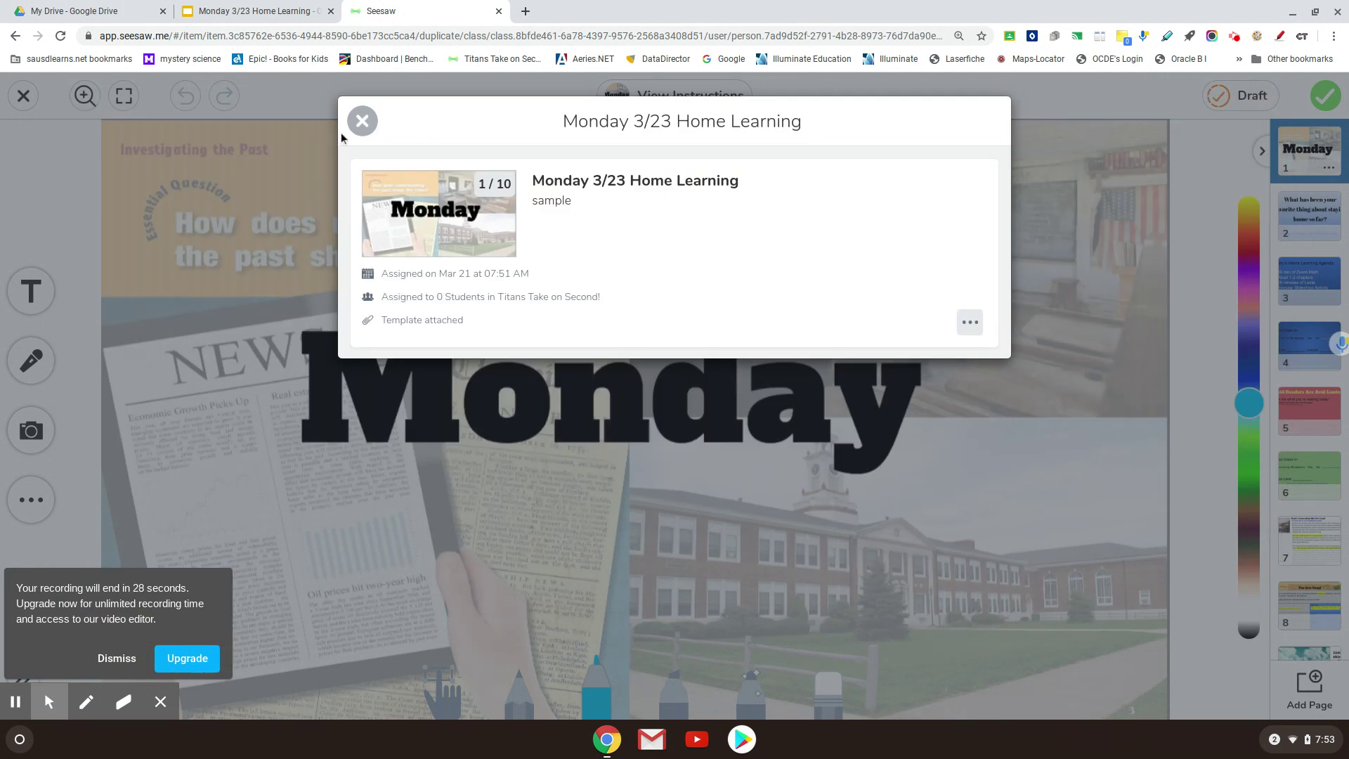
pyautogui.click(361, 121)
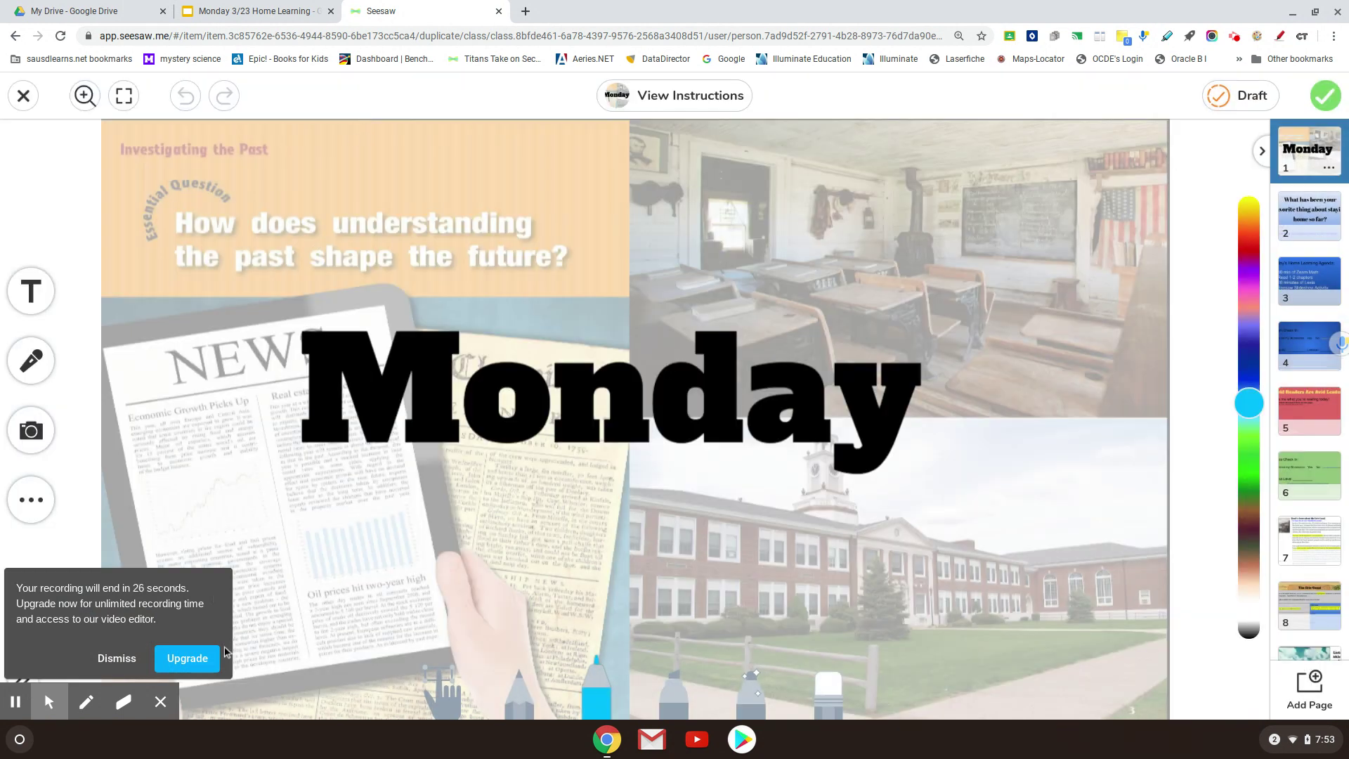